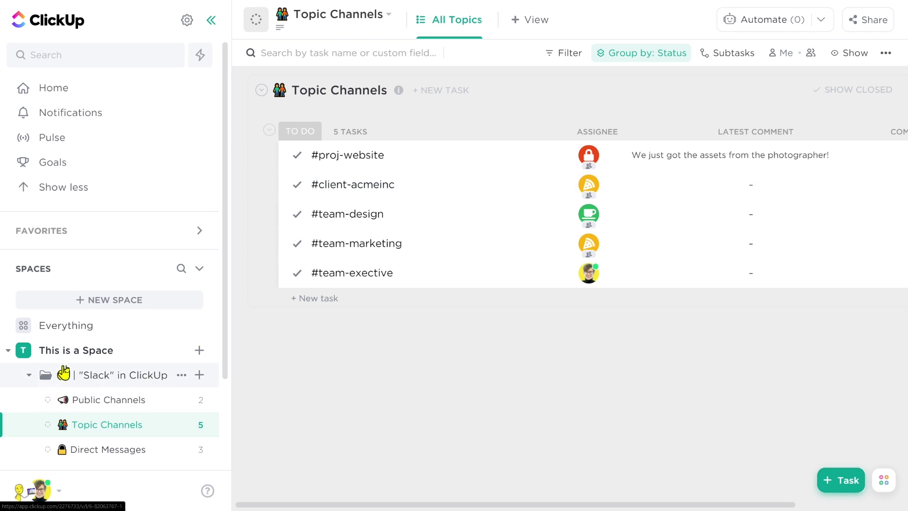
Step: Scroll the sidebar and open the Public Channels list in the "Slack" in ClickUp folder
drag(225, 341, 233, 388)
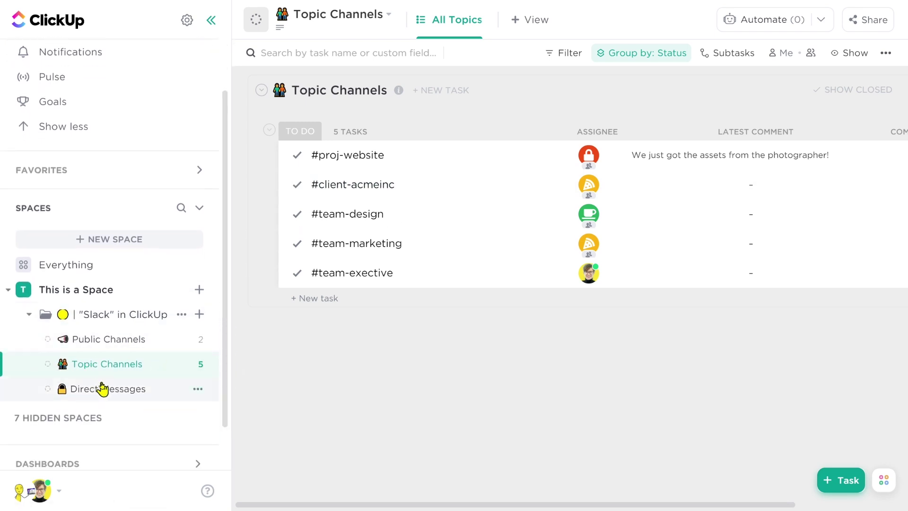
click(137, 339)
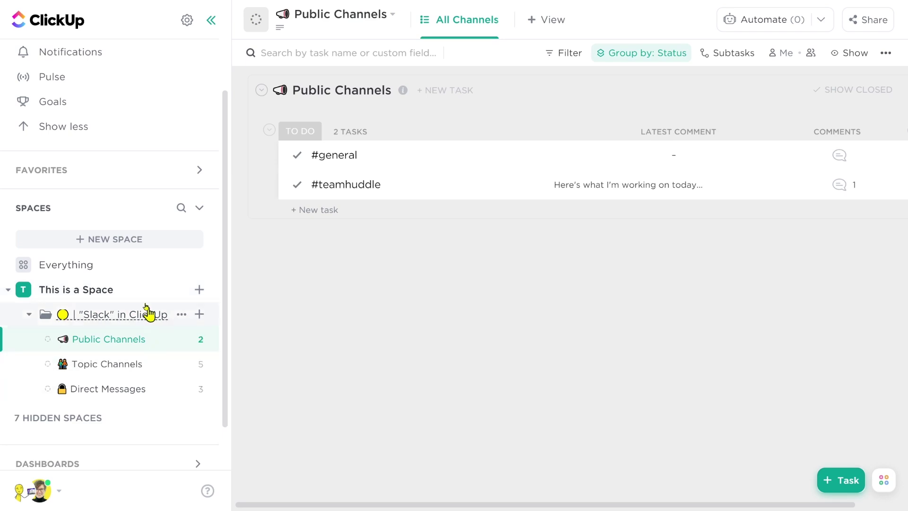
Step: Start a new folder in the space and remove its default List
click(200, 291)
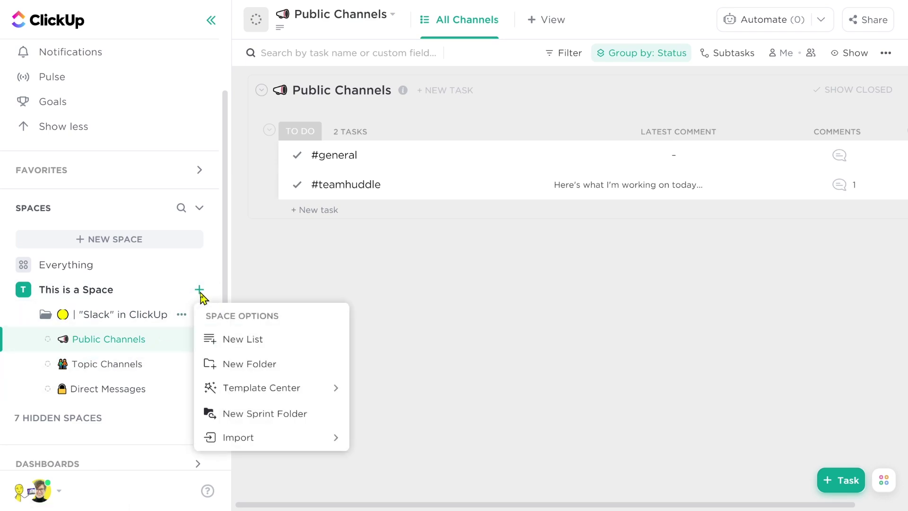
click(259, 367)
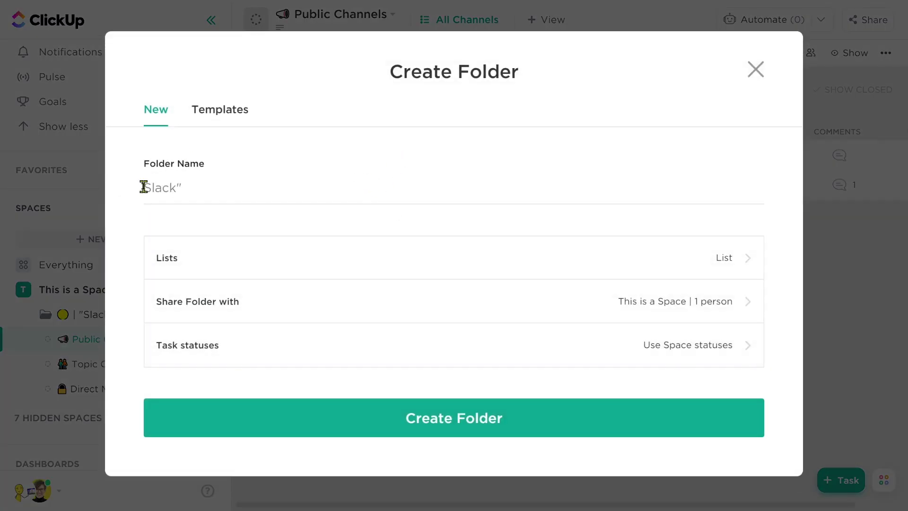
click(237, 271)
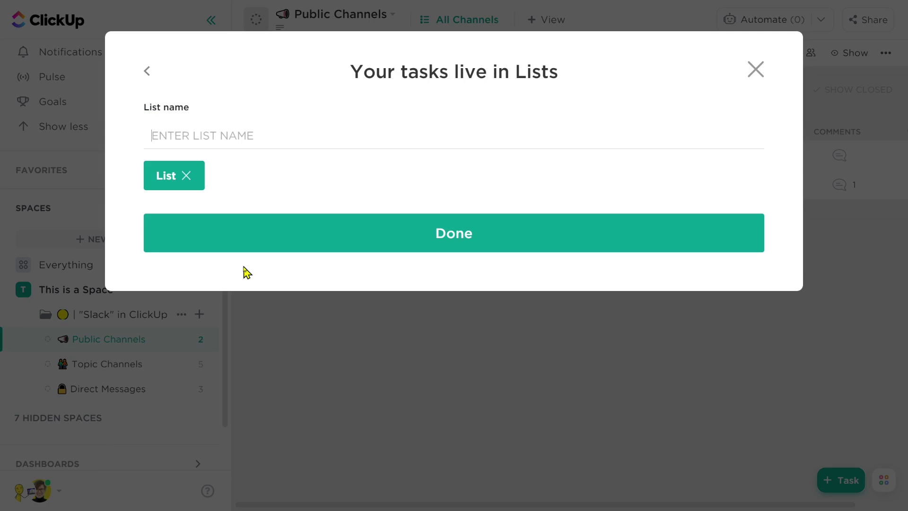
click(188, 176)
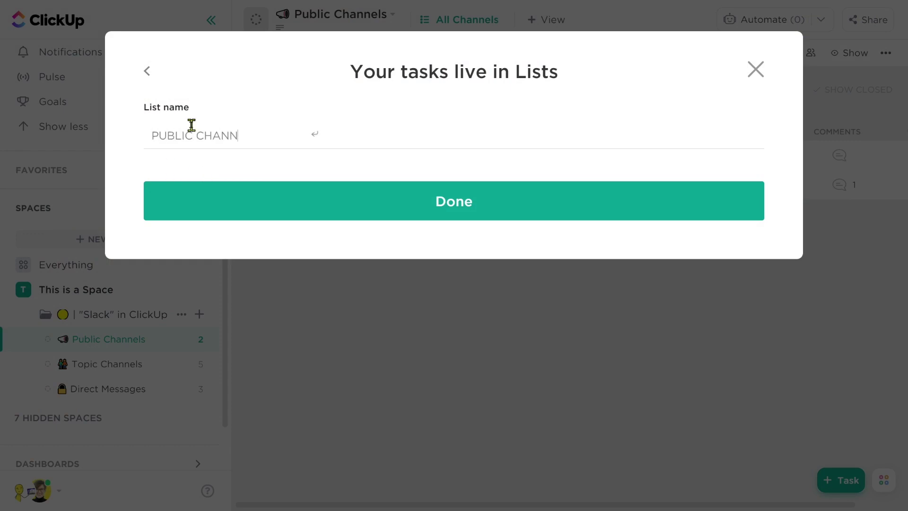
Step: Add the lists Public channels, topic channels and direct messages to the folder
text(els)
key(Return)
text(topic channel)
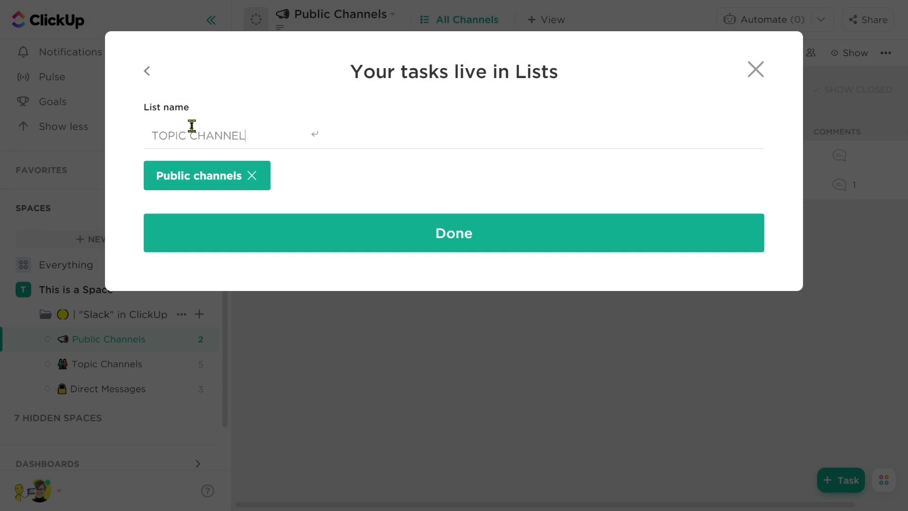
text(s)
key(Return)
text(direct messages)
key(Return)
click(303, 221)
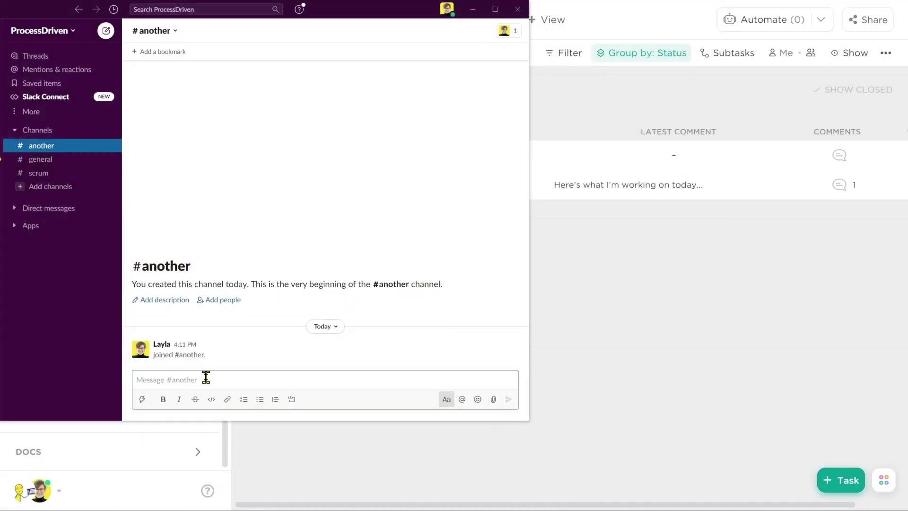
Step: Send the test message in Slack's #another, then open the #general task in ClickUp
key(Return)
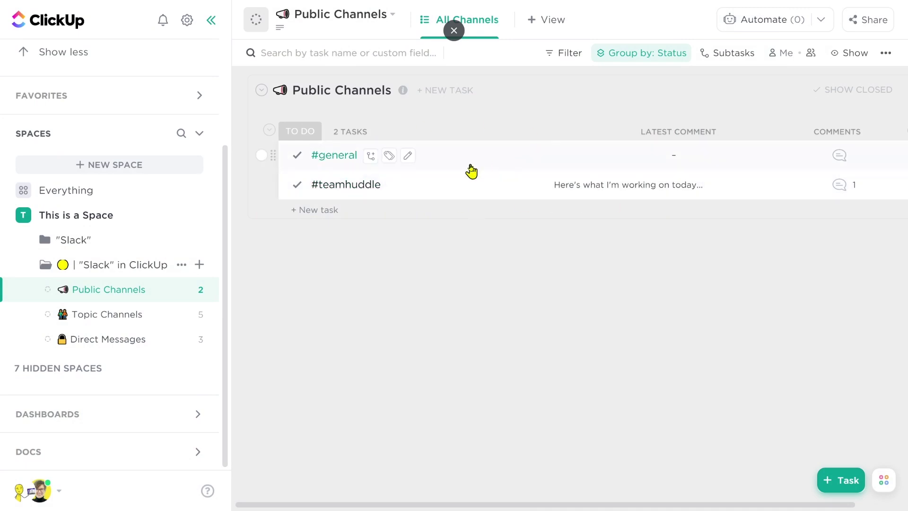
key(alt+Tab)
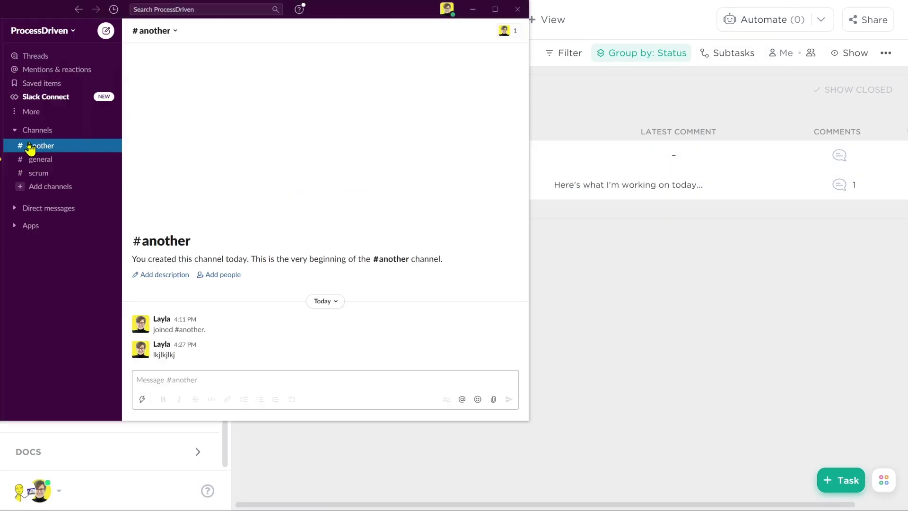
click(618, 247)
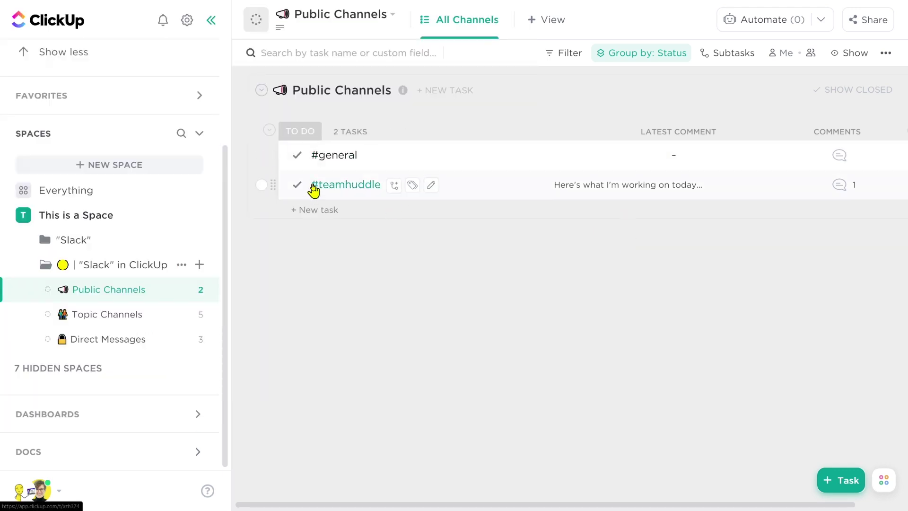
click(348, 162)
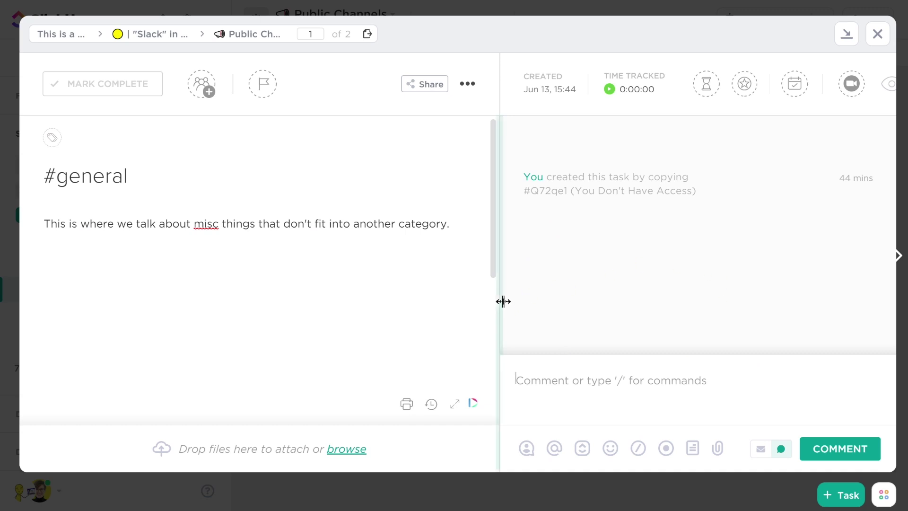
Step: Narrow the description pane and post the comment "Post messages!" on #general
drag(499, 296, 211, 301)
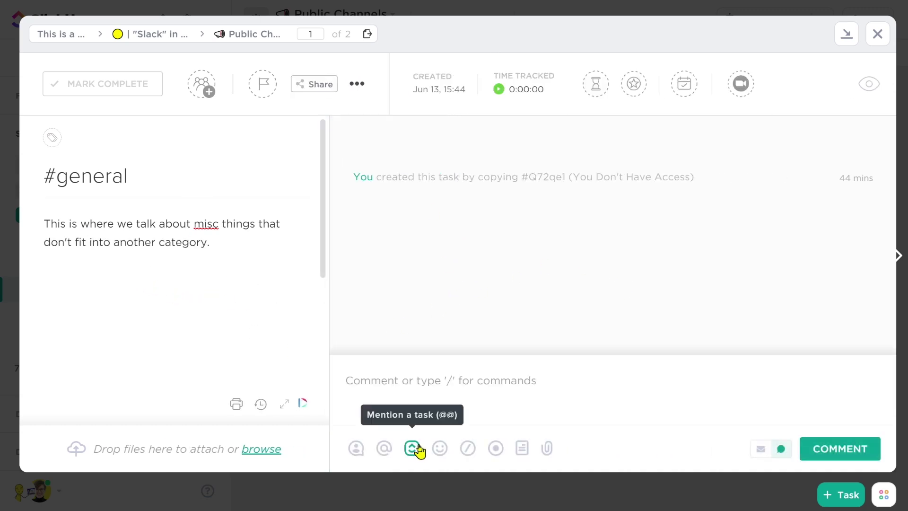
text(Post messages!)
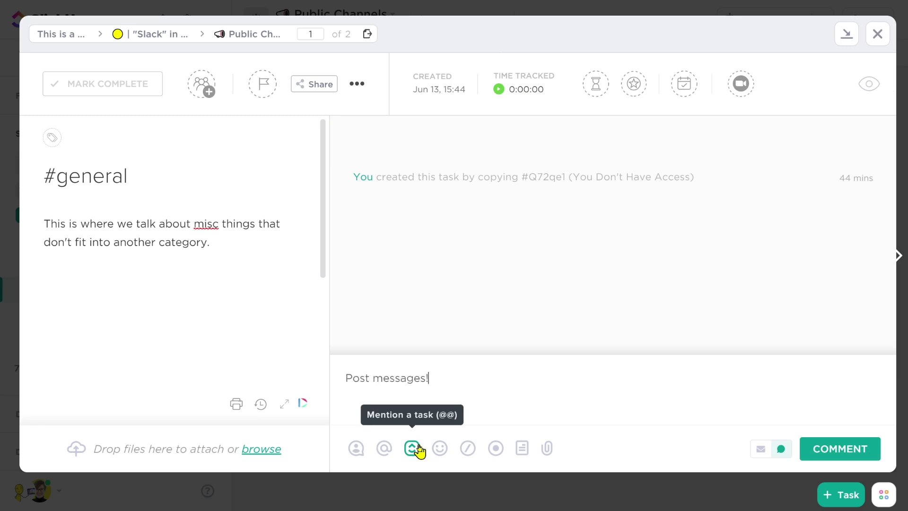
key(Return)
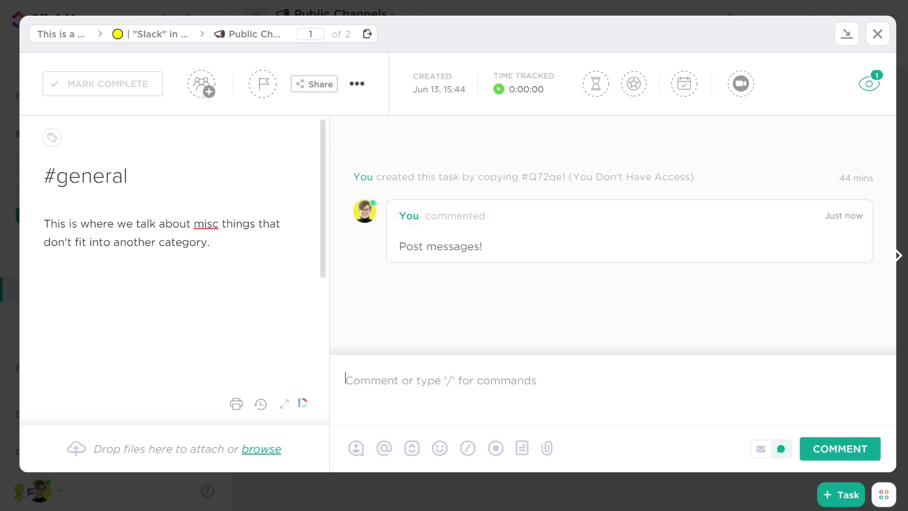
Step: Send "Post messages!" to Slack's #another channel for comparison
click(7, 300)
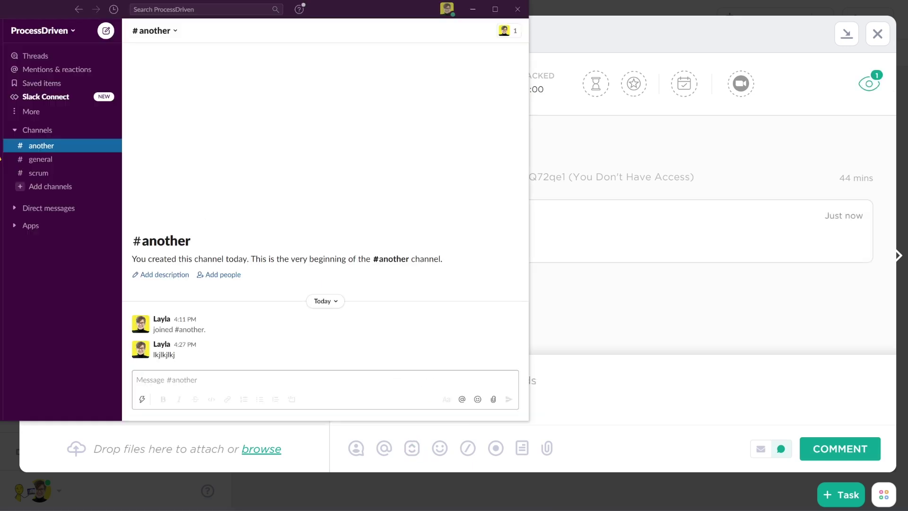
click(224, 390)
text(Post messages!)
key(Return)
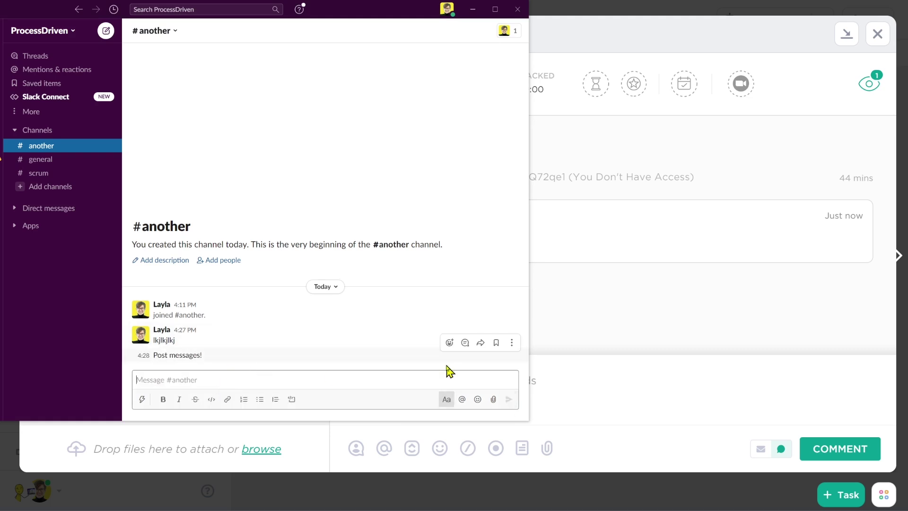
Step: React with a heart in Slack and add an emoji reaction to the ClickUp comment
click(448, 343)
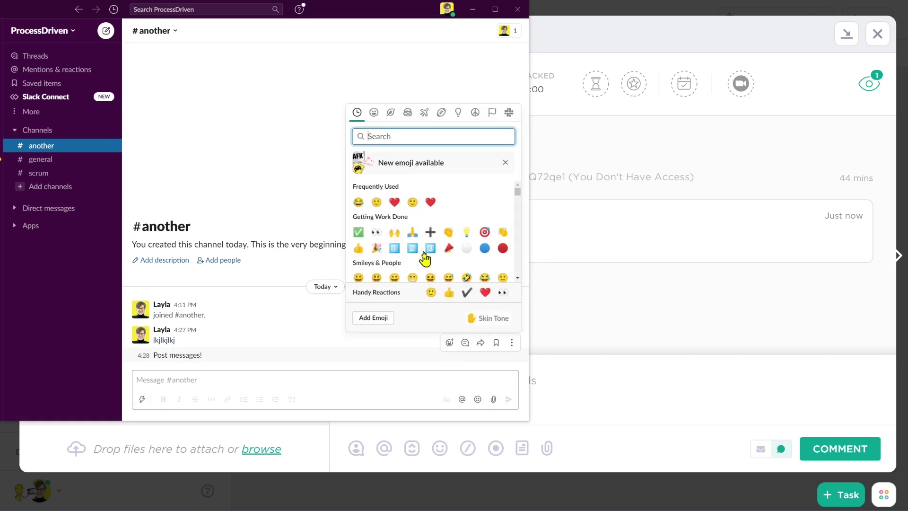
click(425, 204)
click(648, 450)
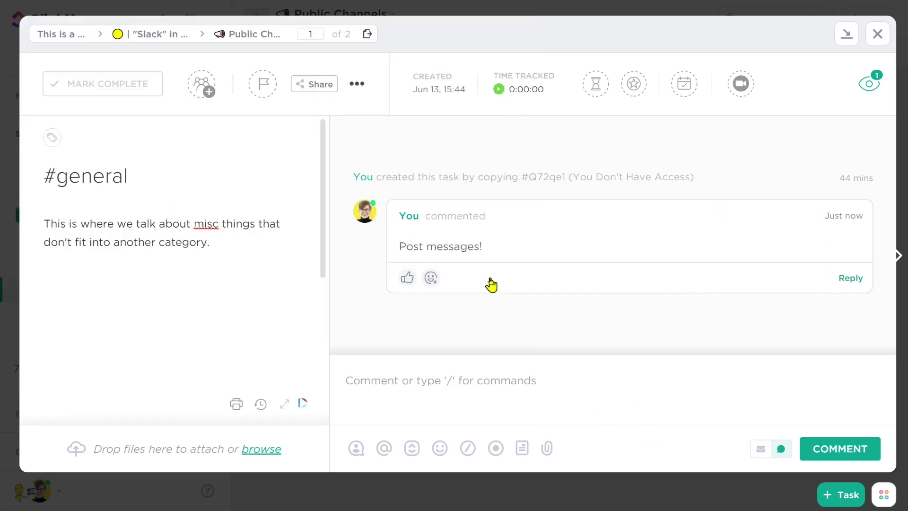
click(431, 278)
Step: Post a threaded reply in Slack, then a reply "lkj" under the ClickUp comment
key(alt+Tab)
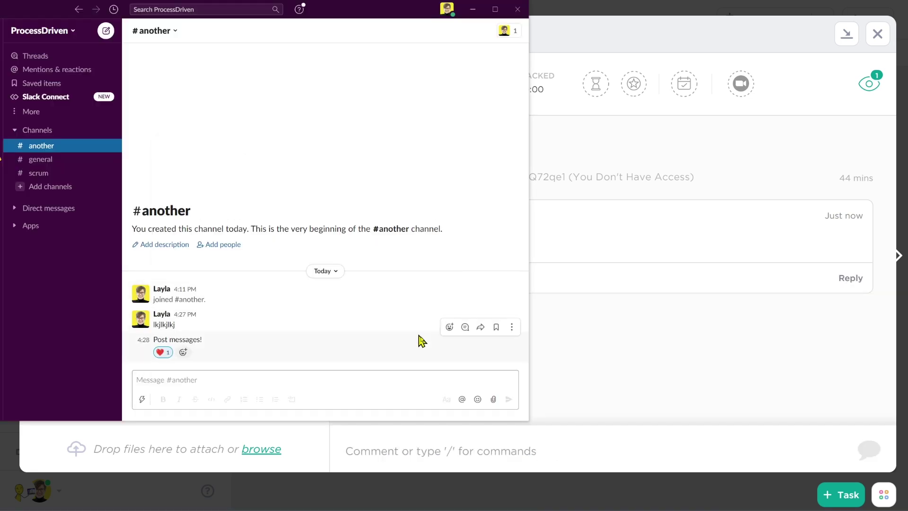
click(465, 328)
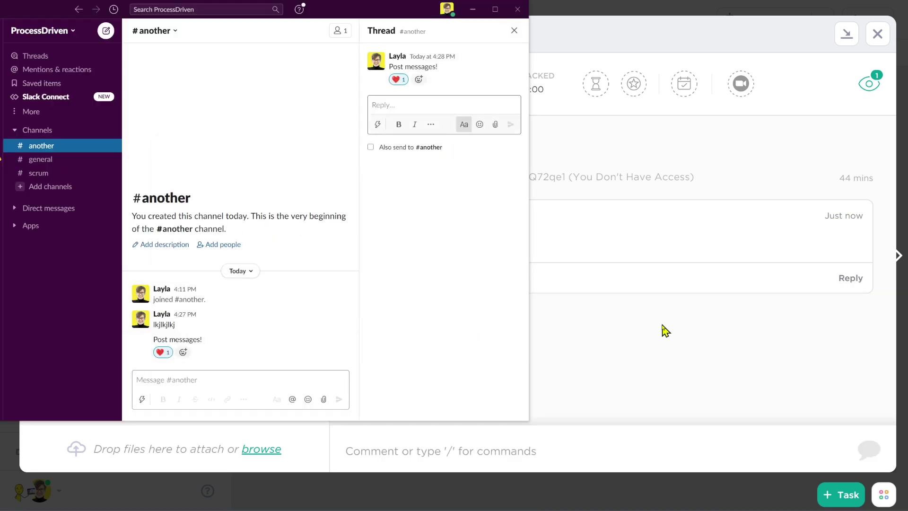
text(;lk;lk)
key(Return)
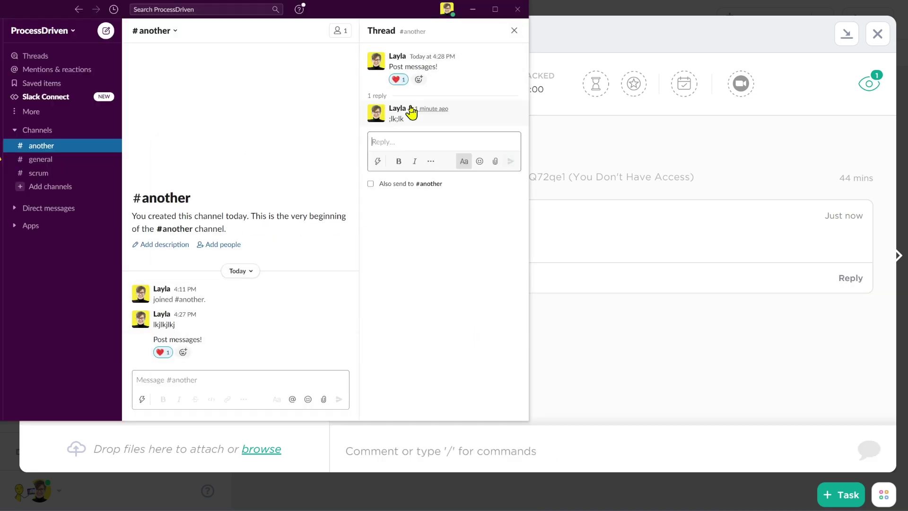
click(694, 314)
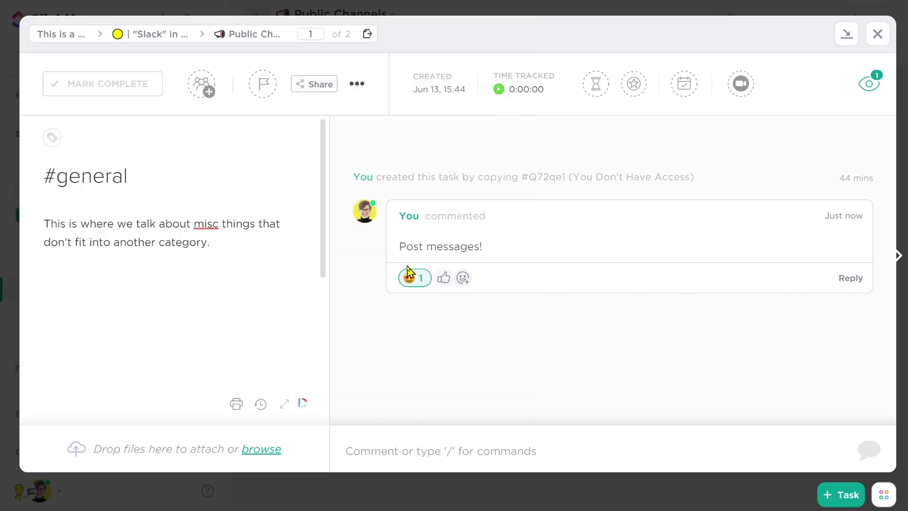
click(803, 292)
text(lkj)
key(Return)
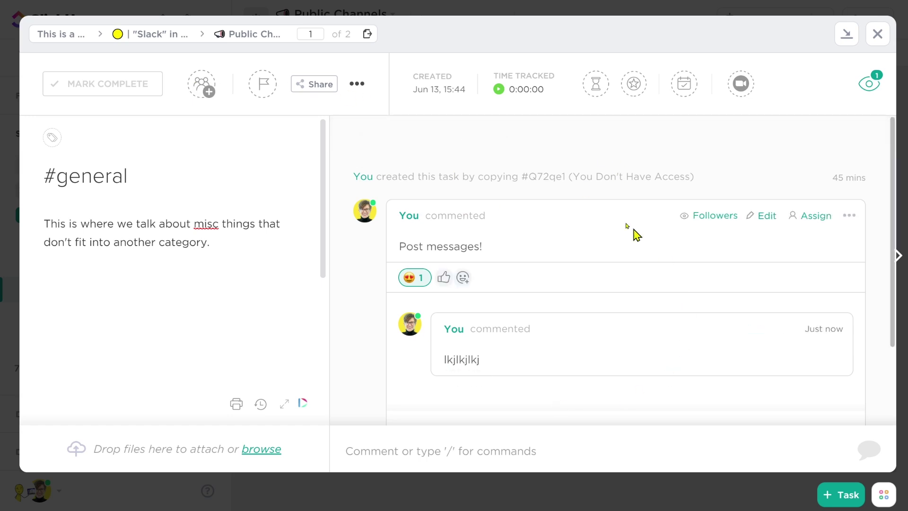
Step: Close the #general task and open Sharing & Permissions for the Public Channels list
drag(244, 245, 197, 182)
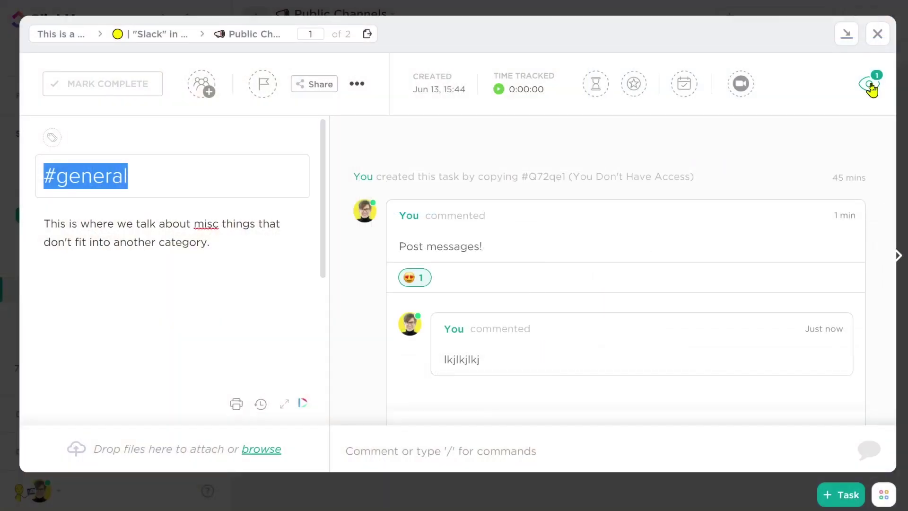
key(Escape)
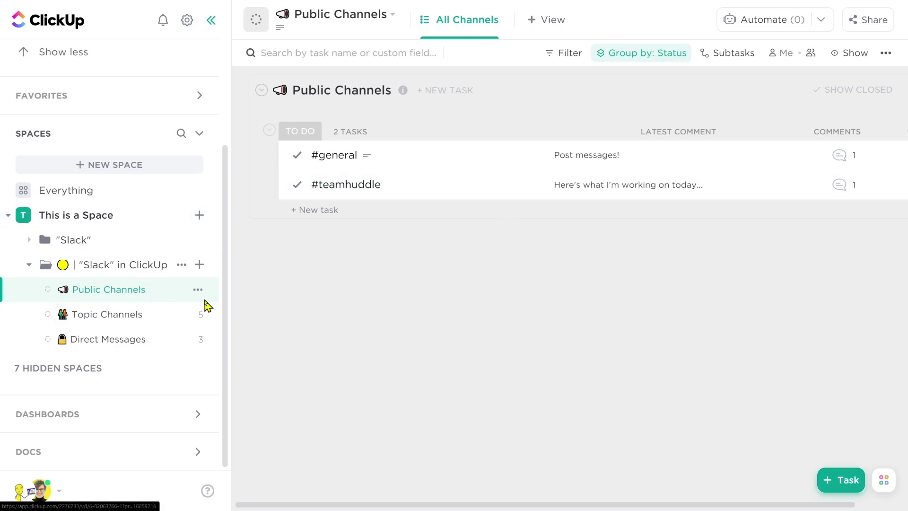
click(199, 290)
click(302, 502)
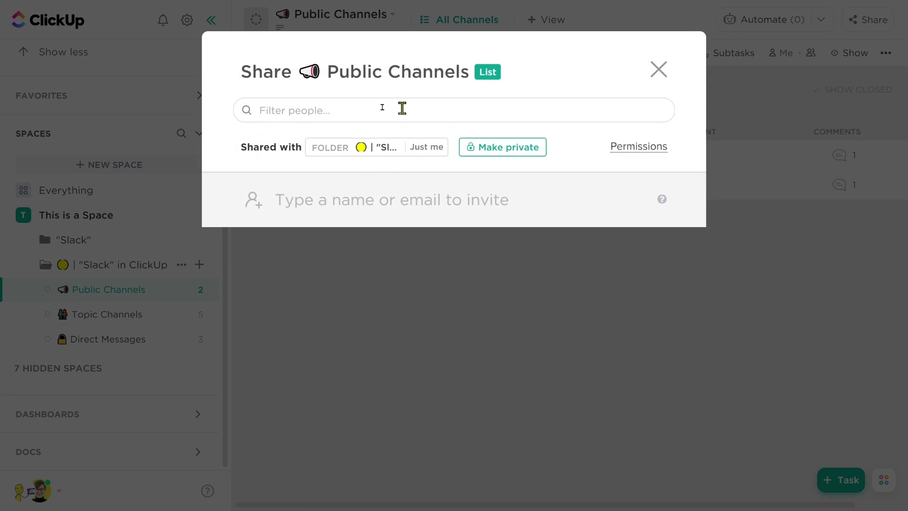
Step: Close the Share dialog, reopen #general and add Customer Support as a watcher
click(376, 274)
click(338, 154)
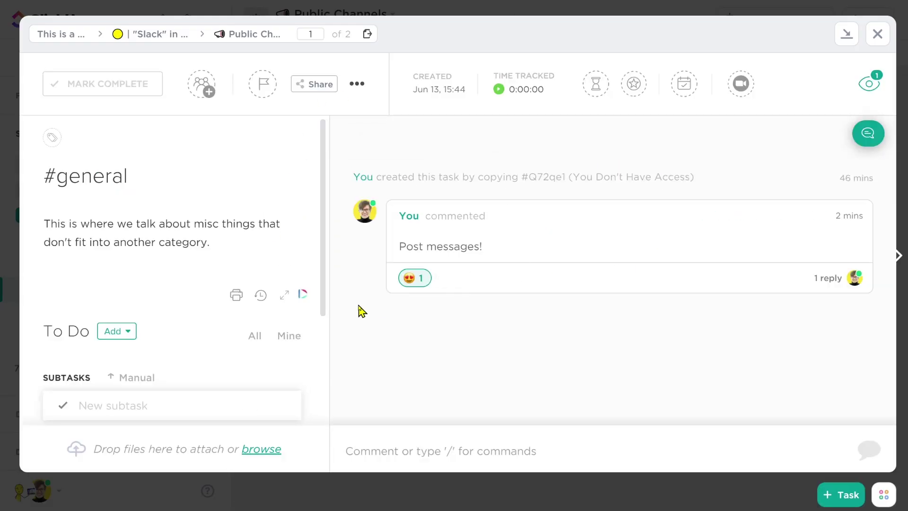
click(872, 85)
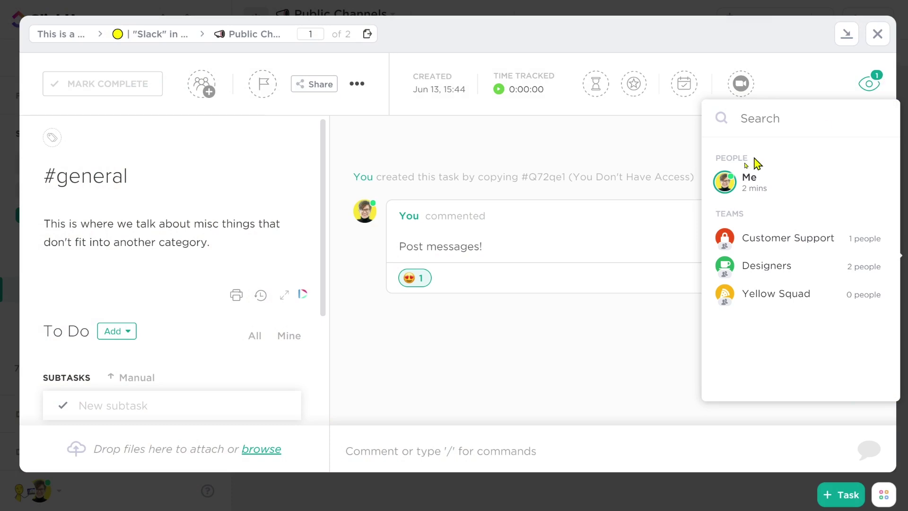
click(746, 246)
click(574, 358)
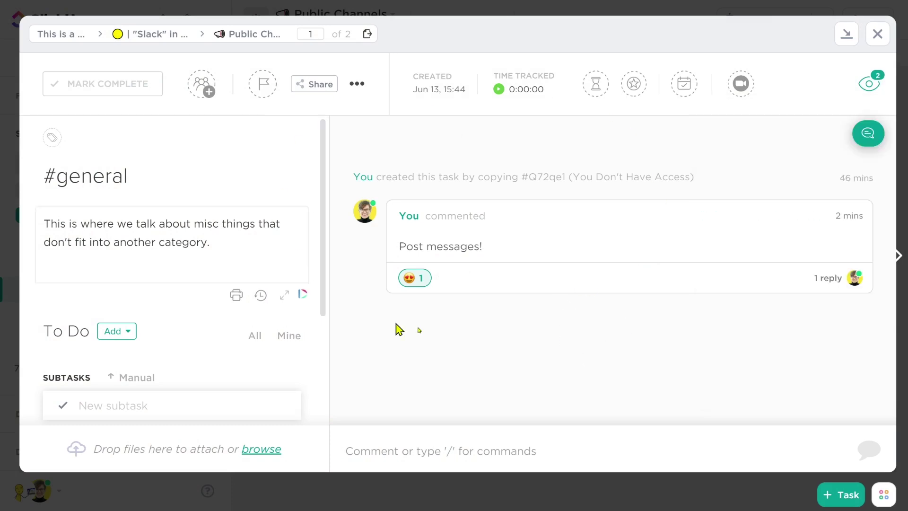
Step: Post a second comment on the #general task
click(499, 436)
text(jkhkjhkjh)
click(827, 450)
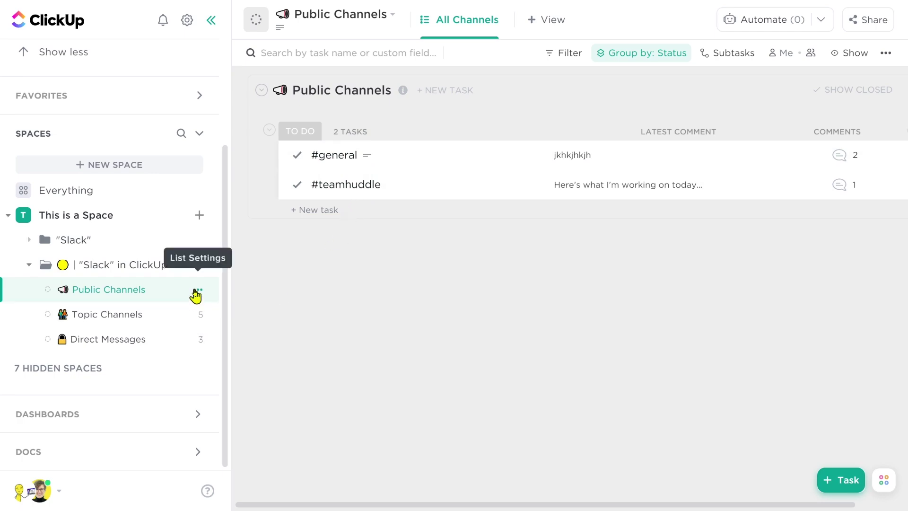
Step: Make Public Channels private, then public to the folder, and set All can… to Comment
click(195, 290)
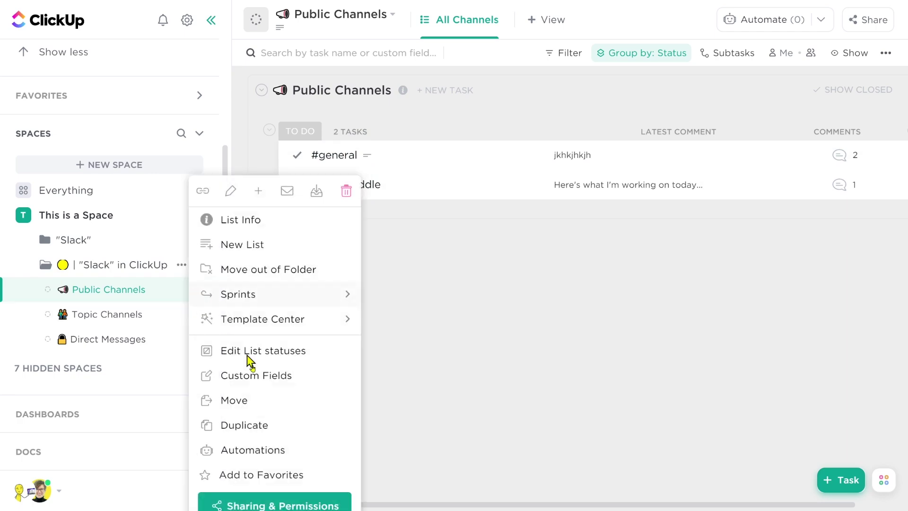
click(304, 502)
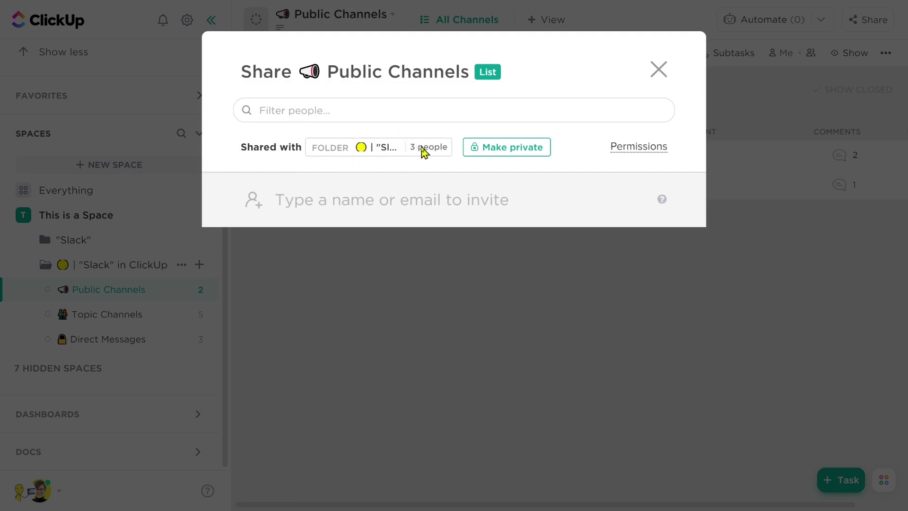
click(505, 148)
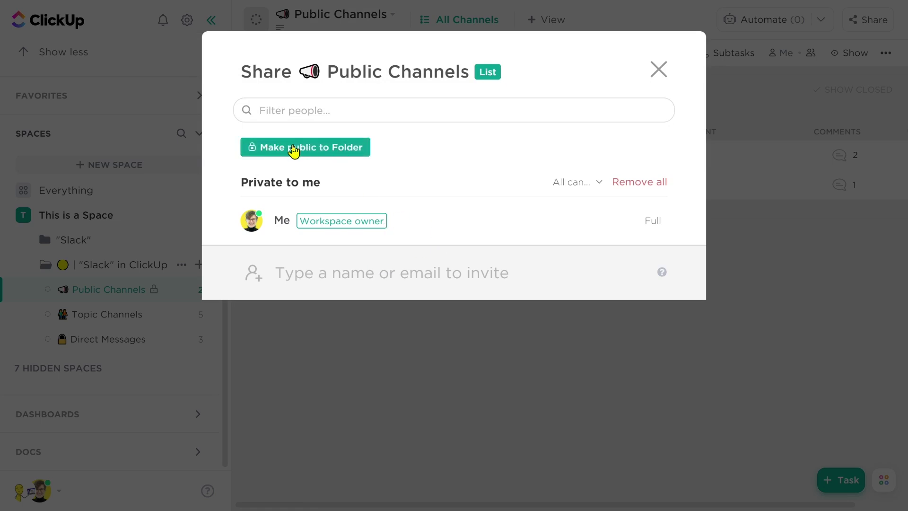
click(294, 151)
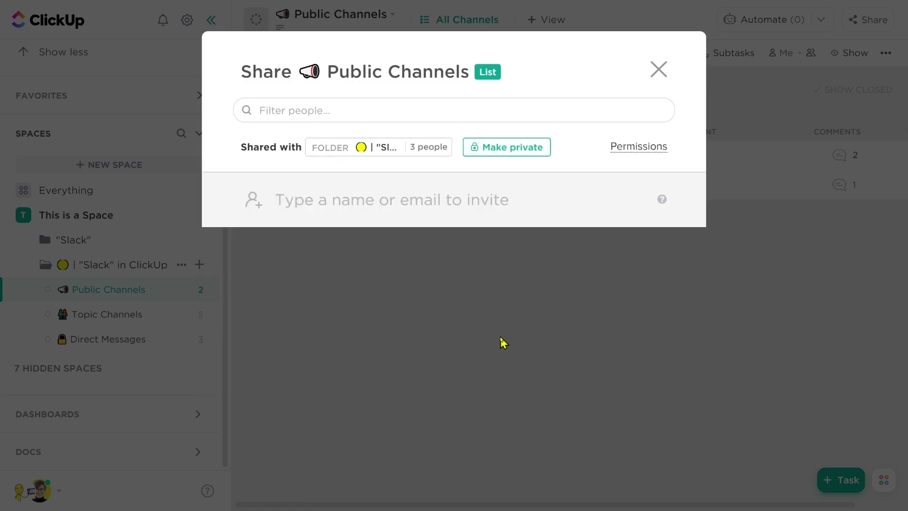
click(638, 147)
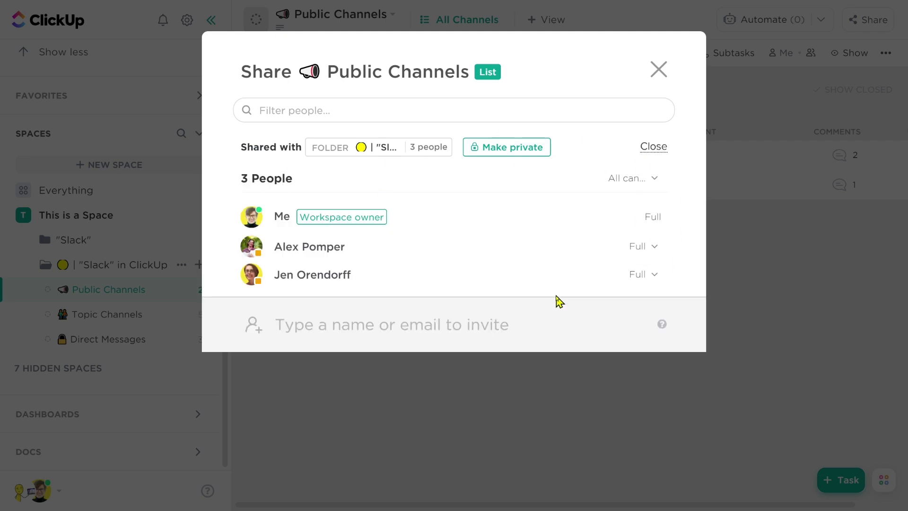
click(627, 179)
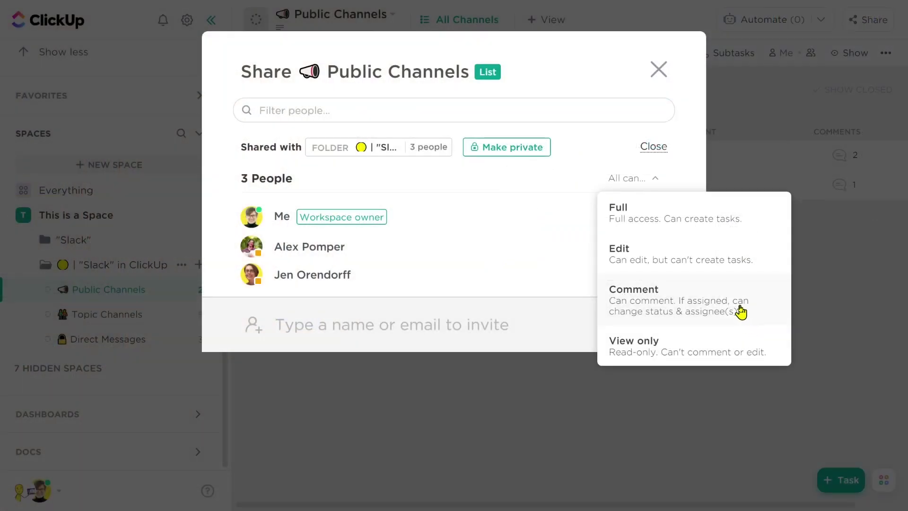
click(741, 312)
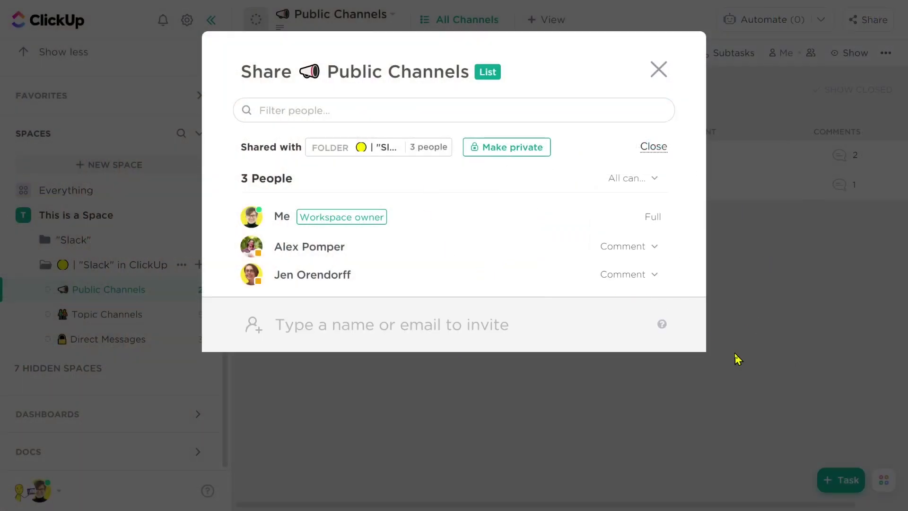
click(738, 360)
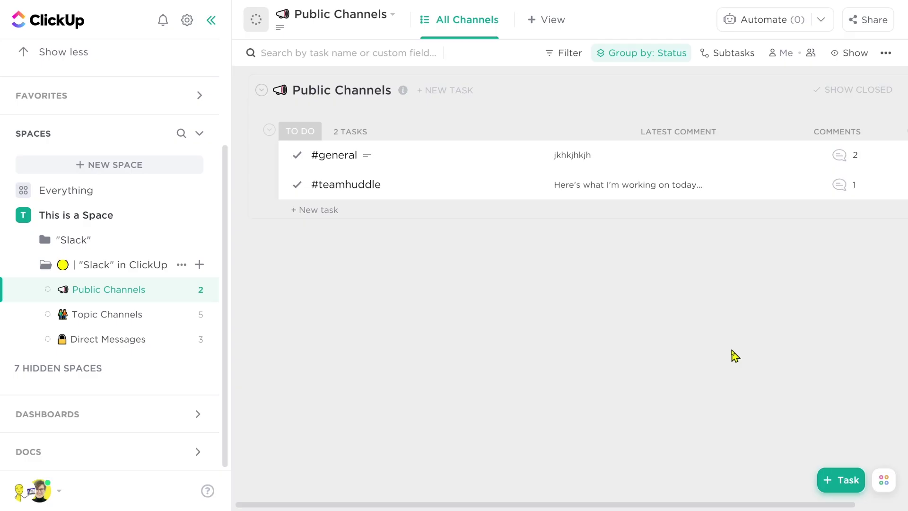
Step: Open the Topic Channels list and check its sharing settings
click(148, 324)
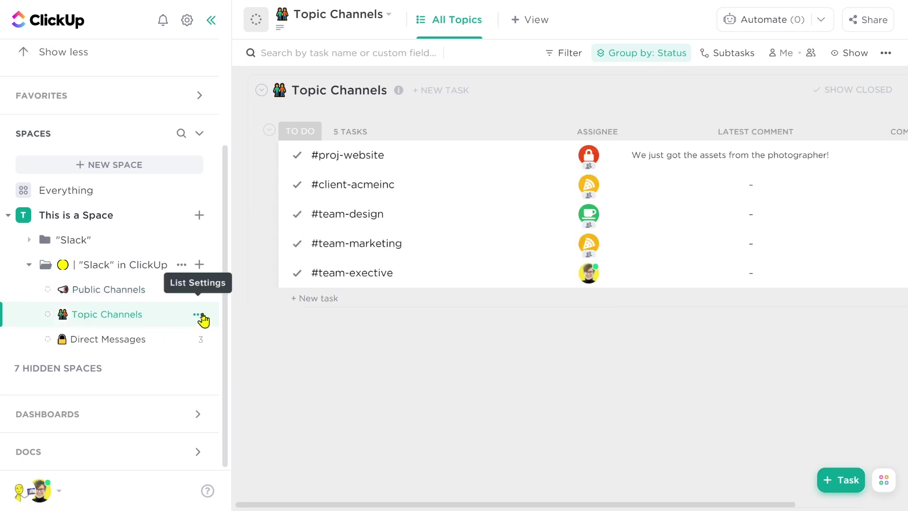
click(197, 315)
click(265, 504)
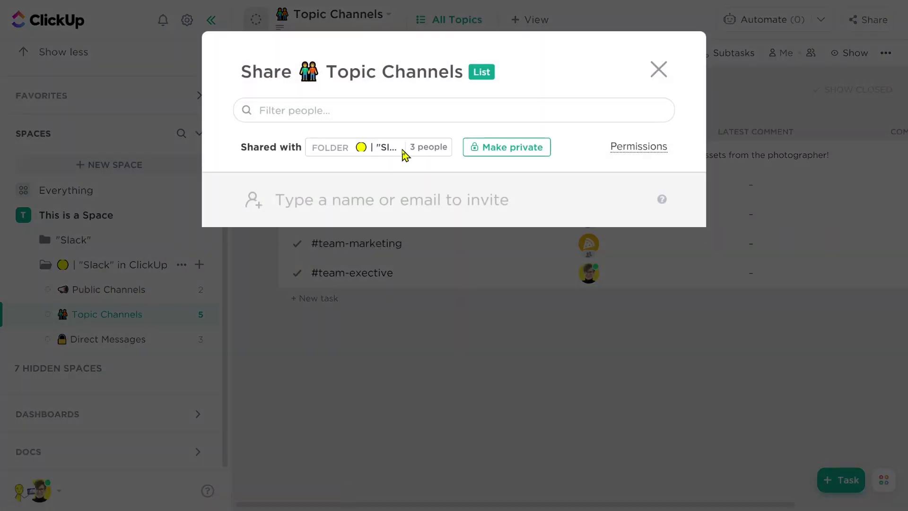
click(458, 368)
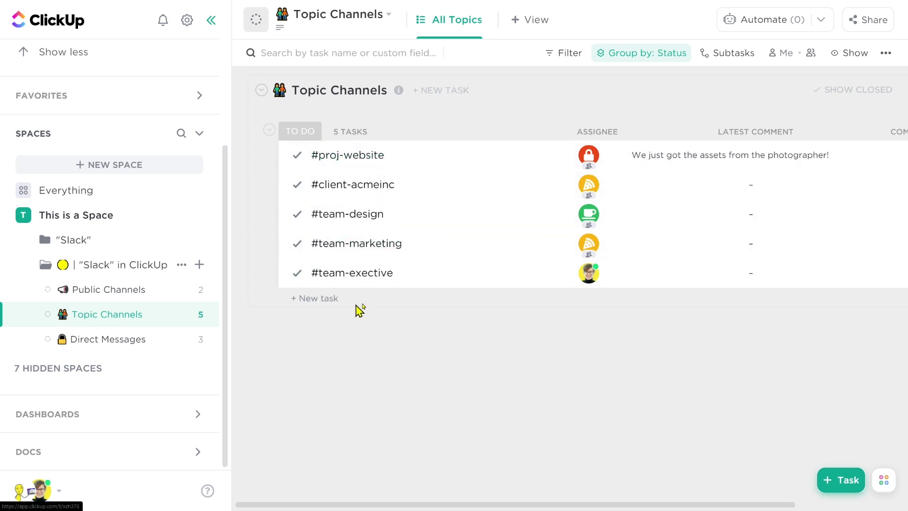
Step: Open the #client-acmeinc task and select "acmeinc" in its title
click(353, 188)
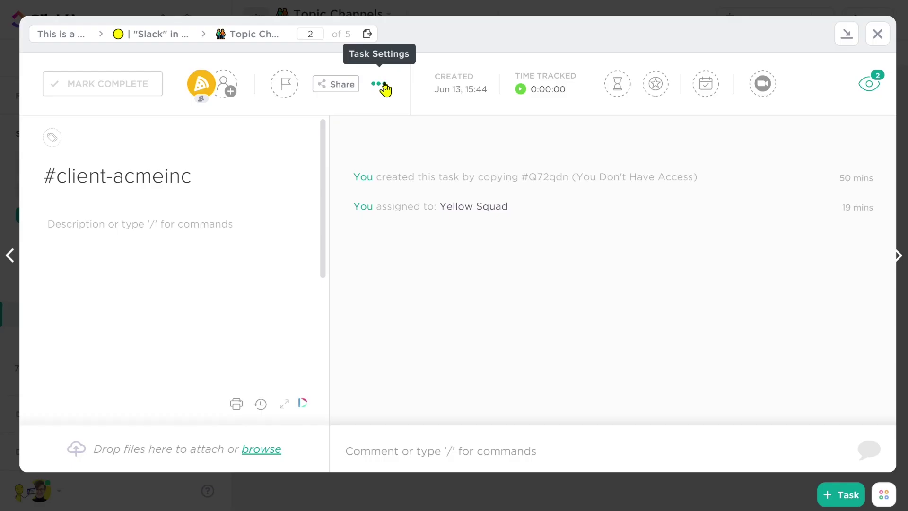
click(387, 89)
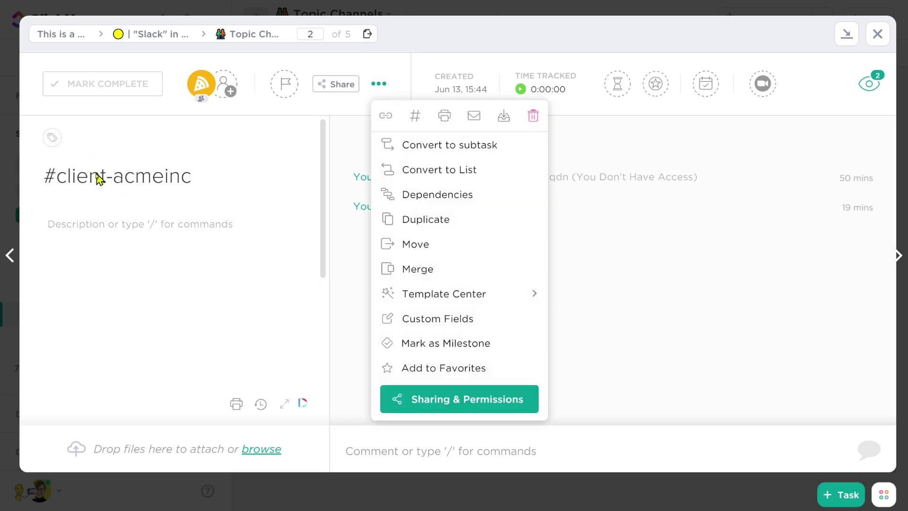
click(115, 176)
drag(115, 177, 211, 177)
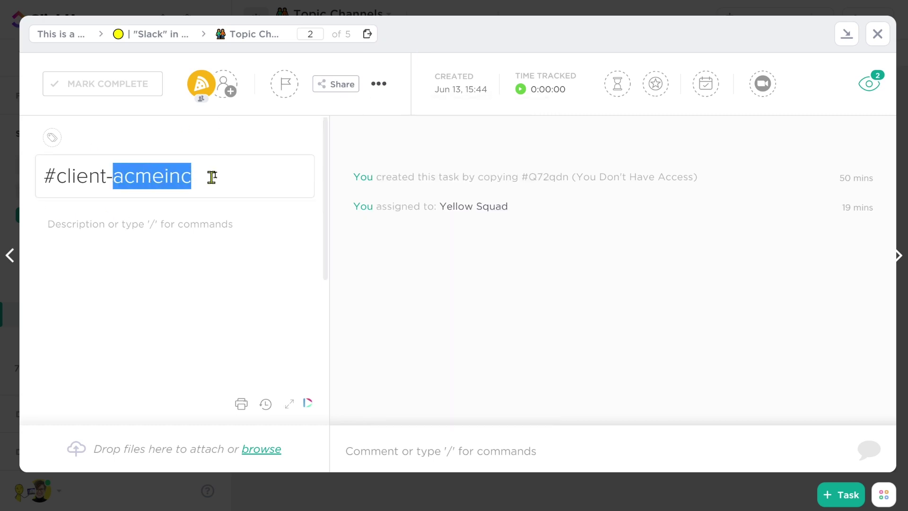
Step: Make #client-acmeinc private, share it with one teammate, and close the task
click(379, 85)
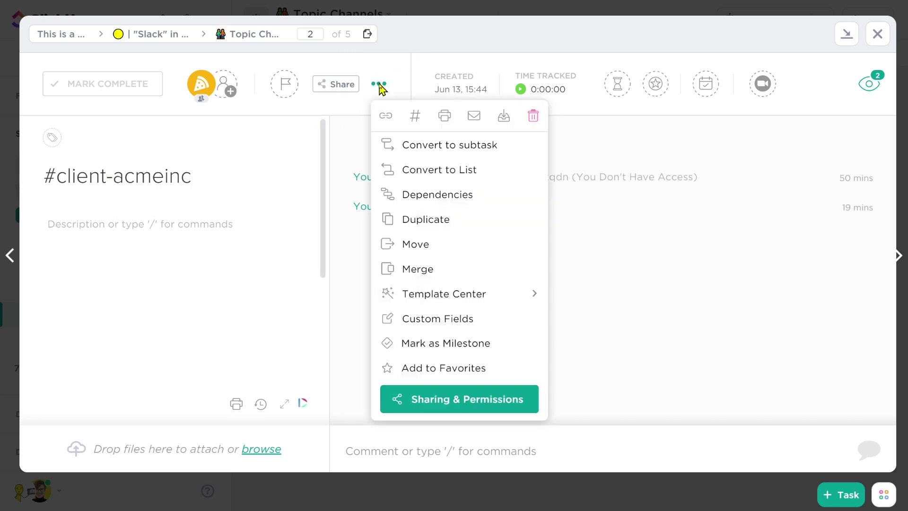
click(451, 400)
click(470, 154)
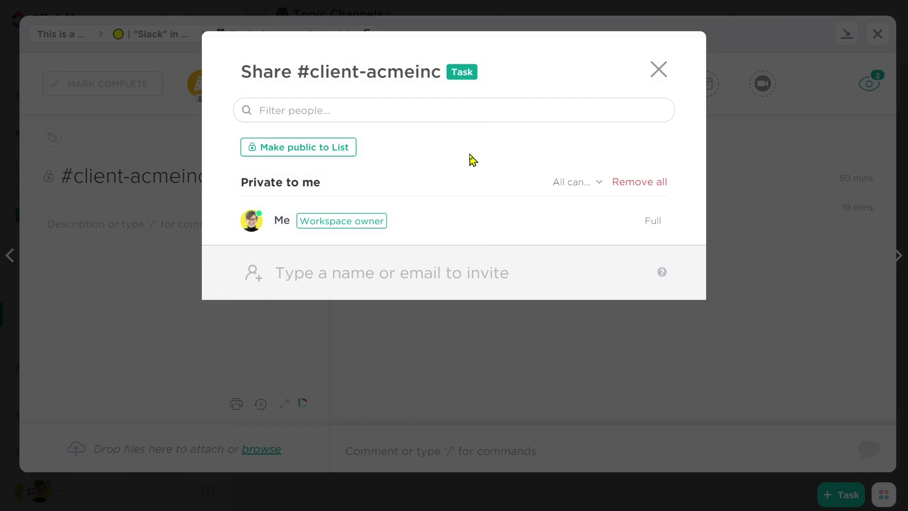
click(422, 273)
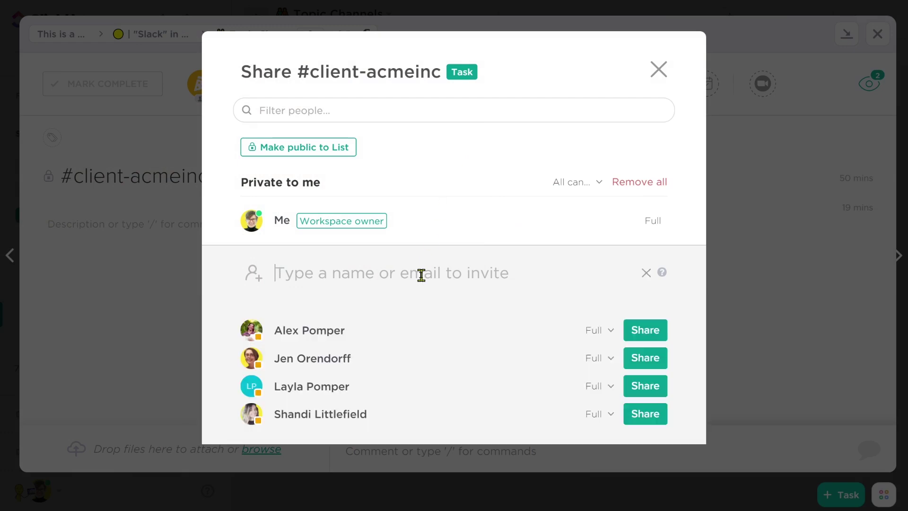
click(639, 385)
click(770, 205)
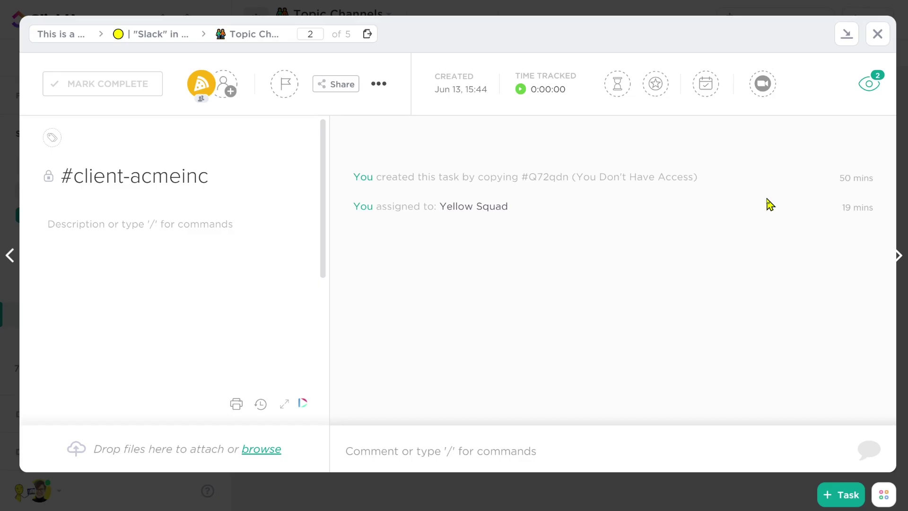
click(877, 34)
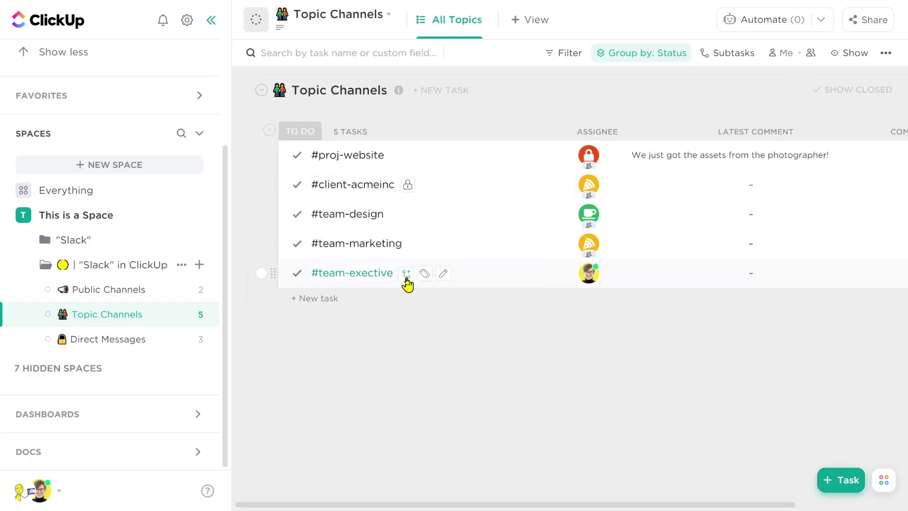
Step: Make the #team-exective task private and share it with one teammate
click(368, 283)
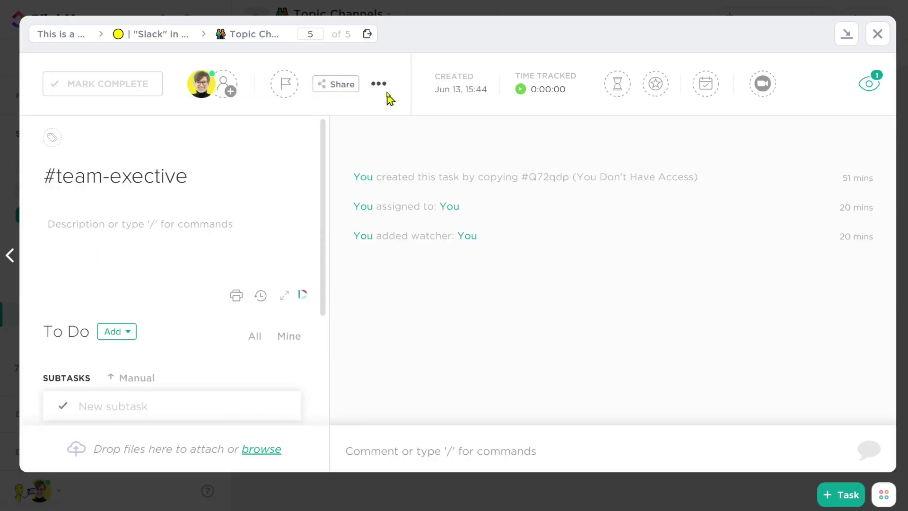
click(381, 84)
click(432, 410)
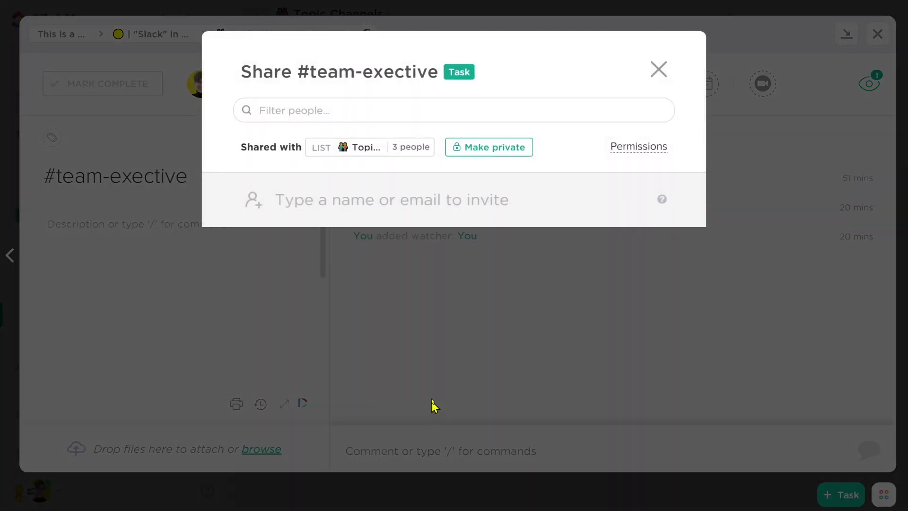
click(468, 148)
click(463, 273)
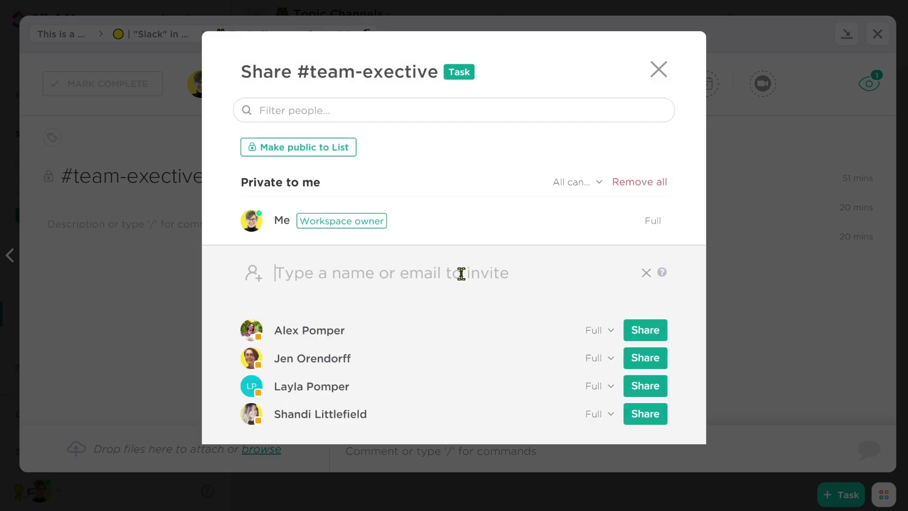
click(653, 385)
click(732, 372)
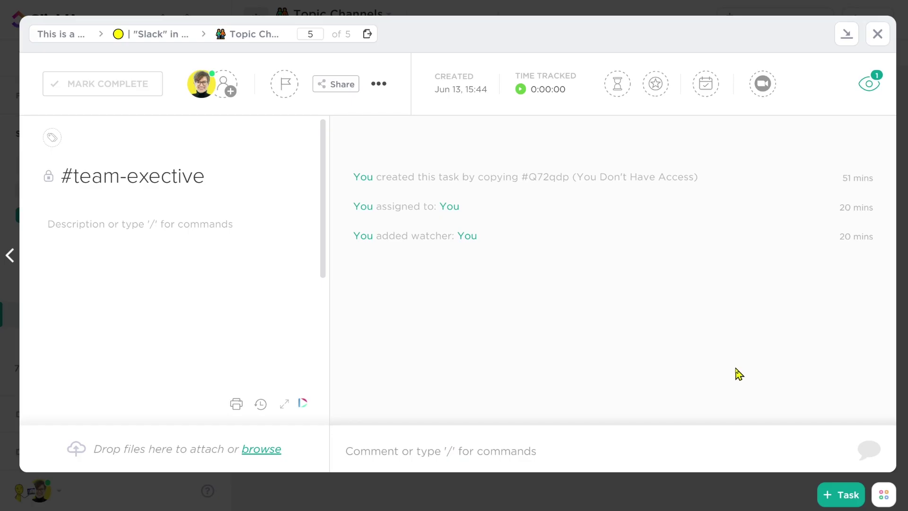
Step: Limit that teammate to Comment access on #team-exective, then open Direct Messages
click(378, 83)
click(460, 402)
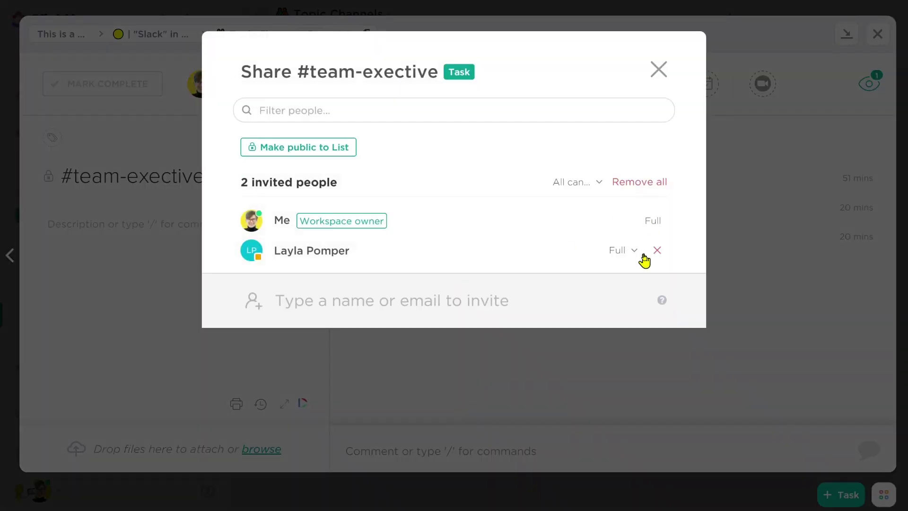
click(638, 251)
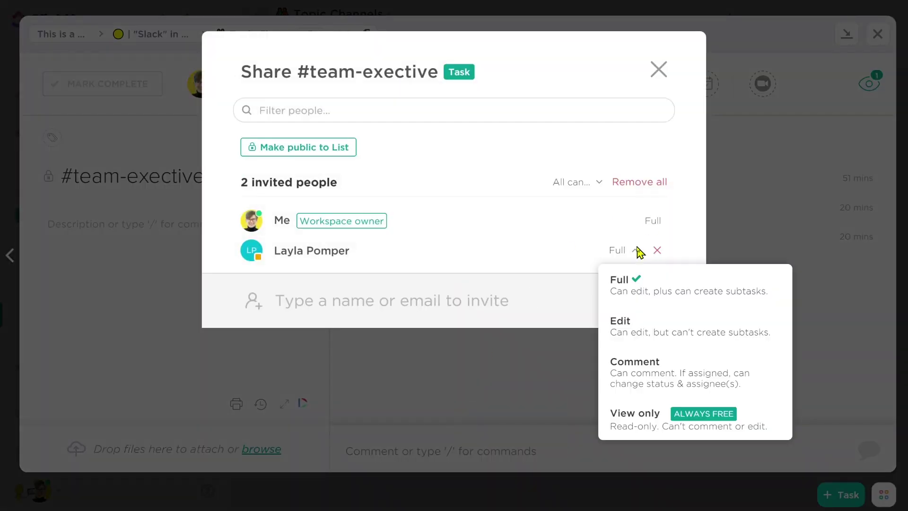
click(714, 389)
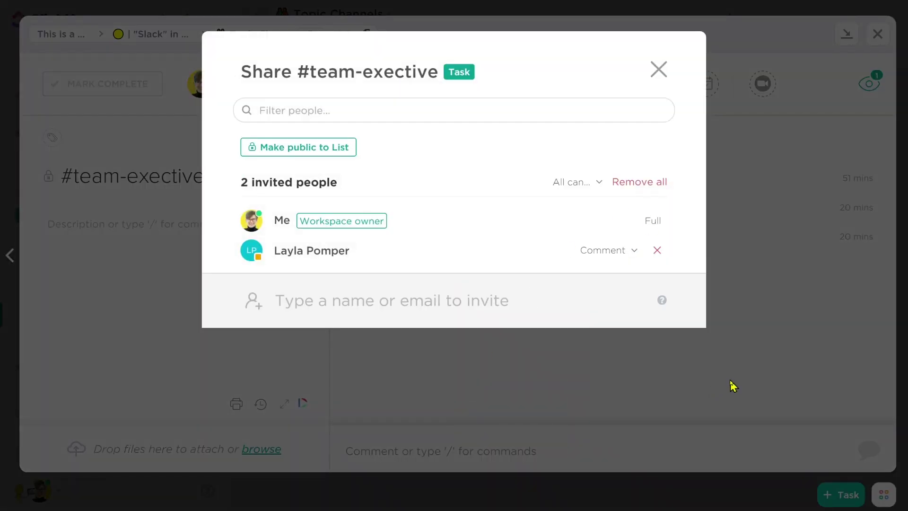
click(733, 385)
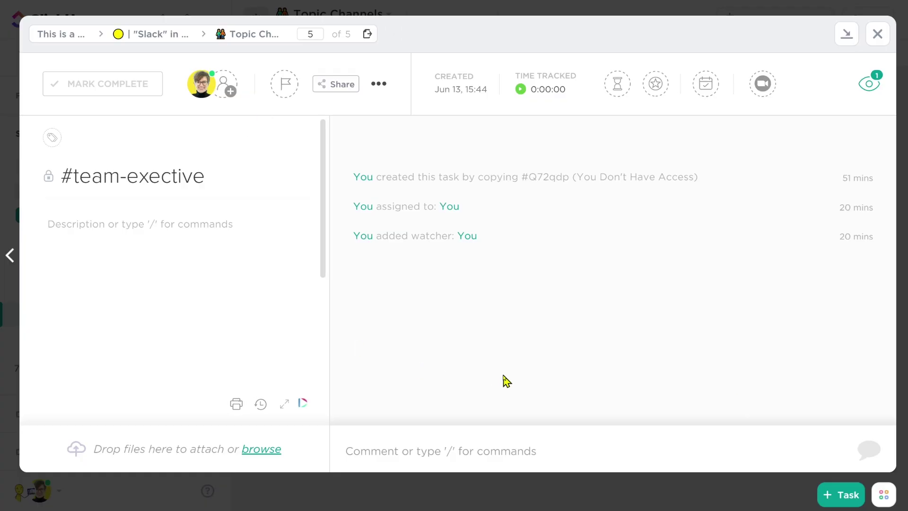
key(Escape)
click(145, 348)
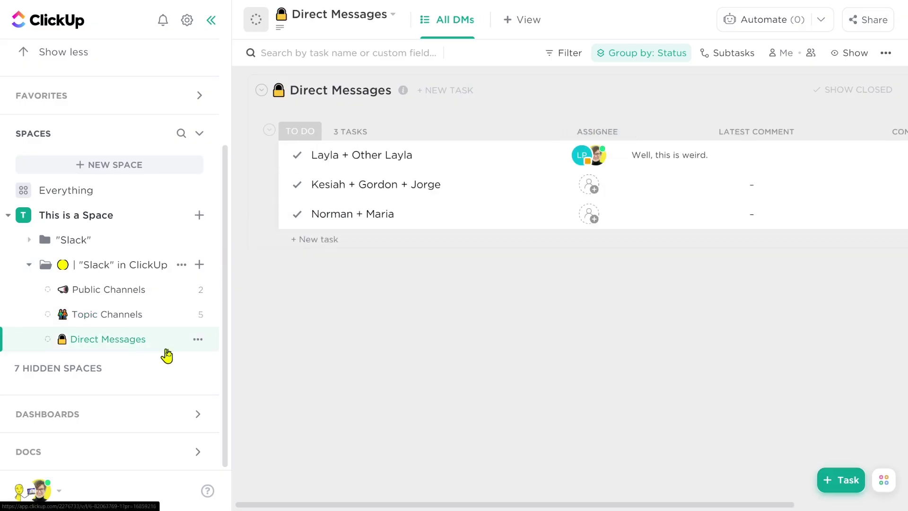
Step: Make the Direct Messages list private
click(199, 345)
click(301, 505)
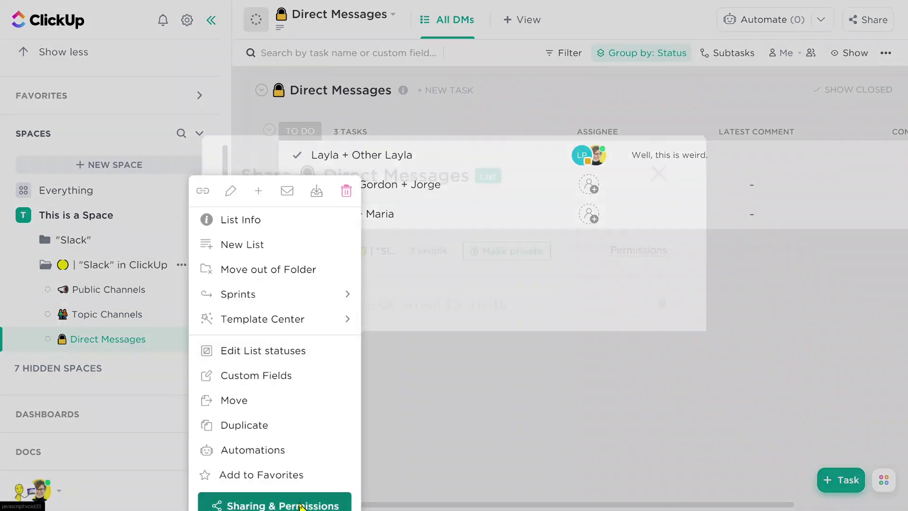
click(505, 149)
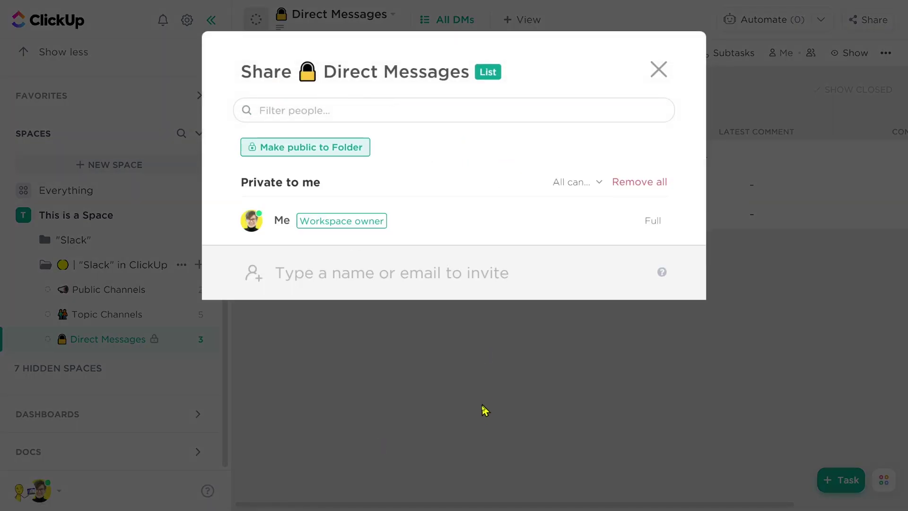
click(487, 416)
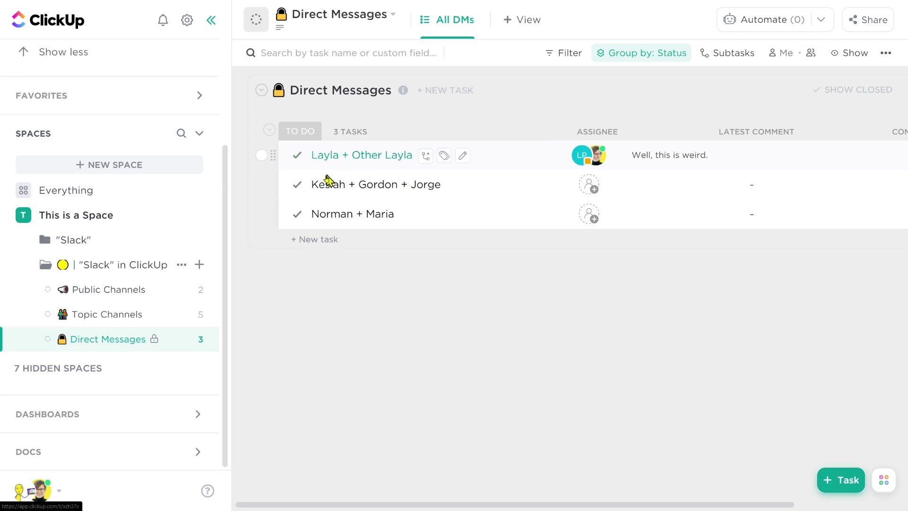
Step: Share the first DM task with a second invited teammate
click(334, 158)
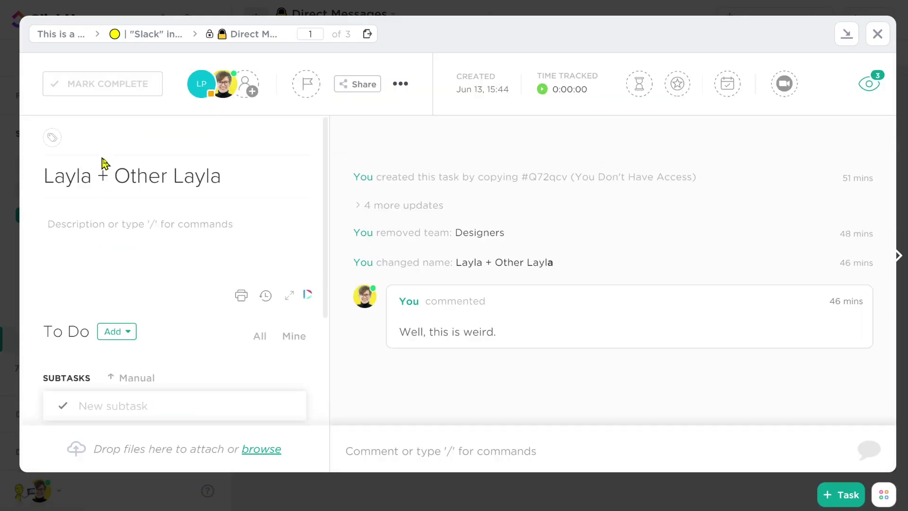
click(400, 83)
click(462, 400)
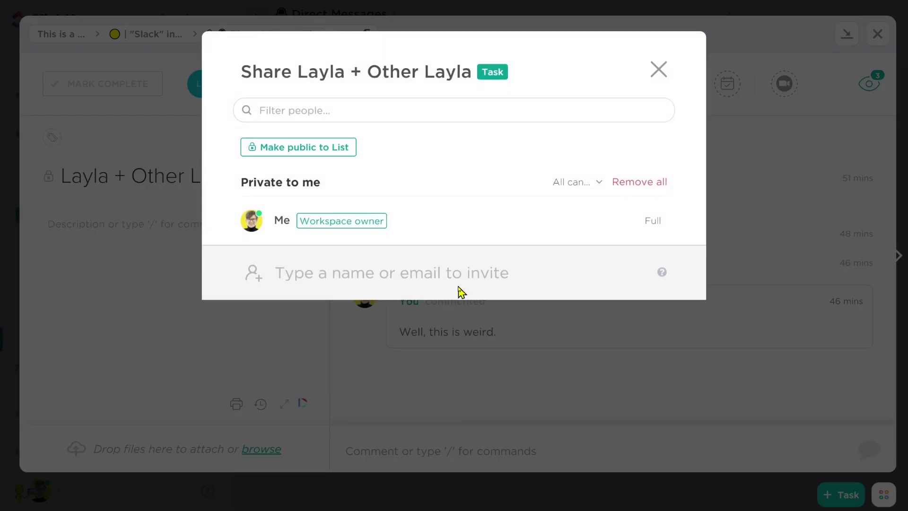
click(430, 273)
click(662, 396)
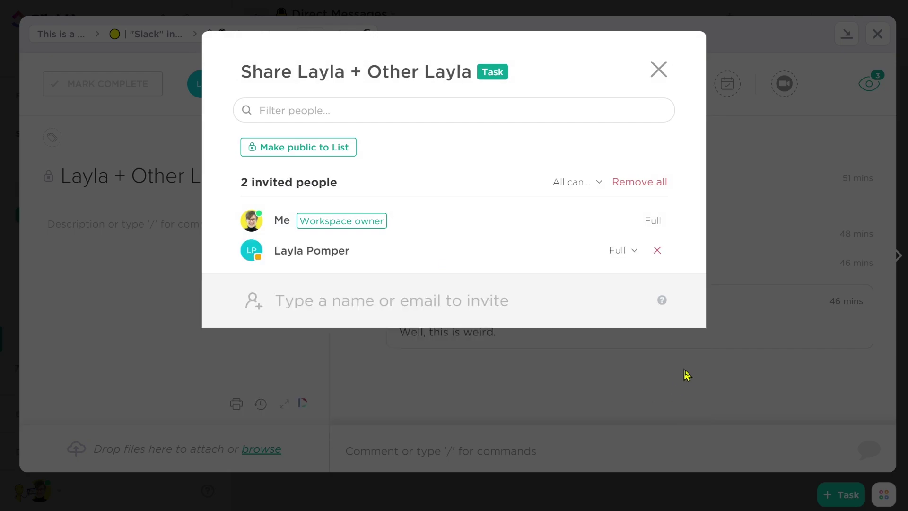
click(687, 376)
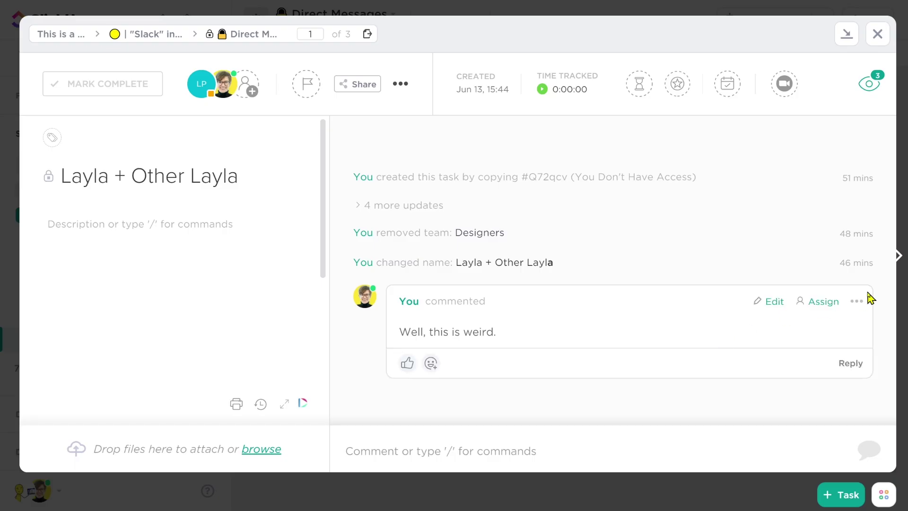
Step: Move to the three-person DM task, view its sharing options, and select its title
click(898, 258)
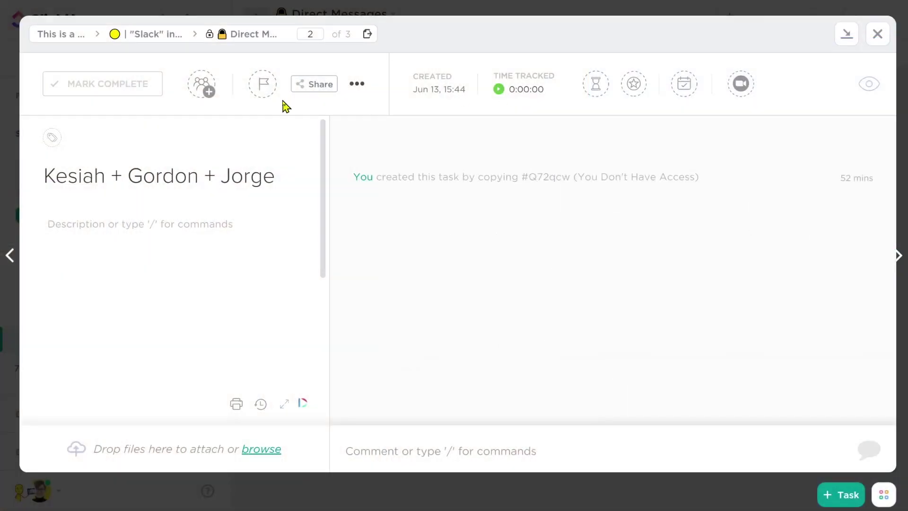
click(357, 83)
click(447, 408)
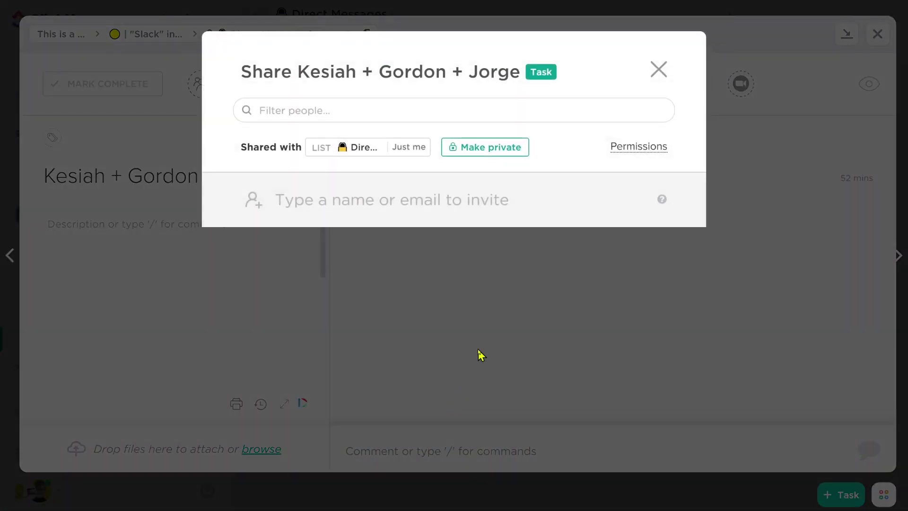
click(438, 205)
key(Escape)
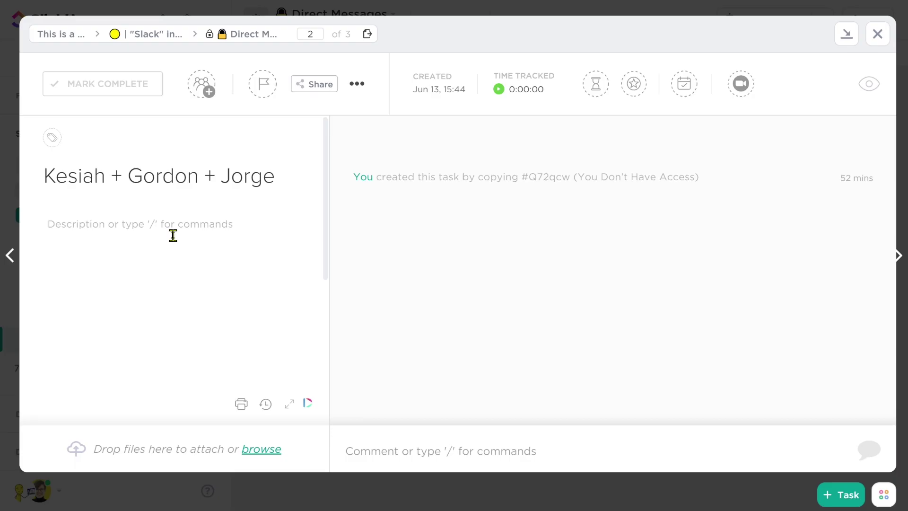
triple_click(300, 175)
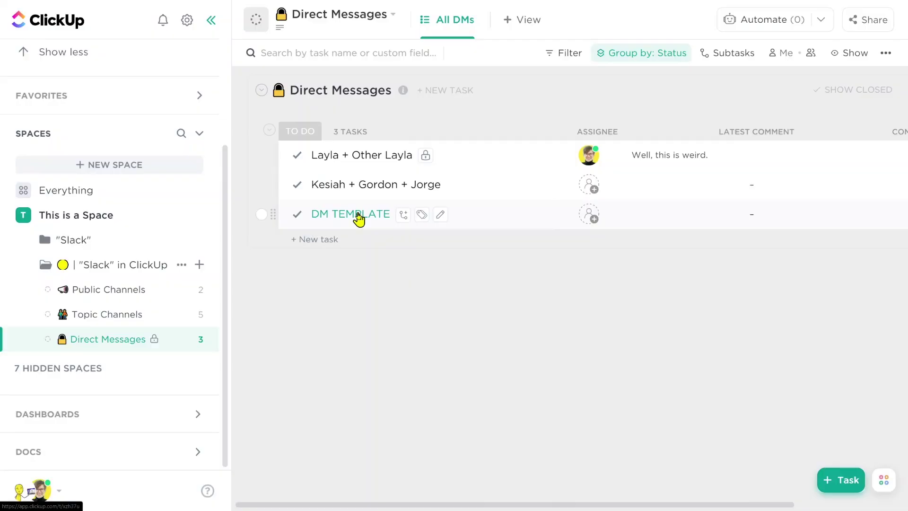
Step: Scroll the Direct Messages list right and narrow the Latest Comment column so task names, assignees and comments fit
drag(544, 506, 658, 507)
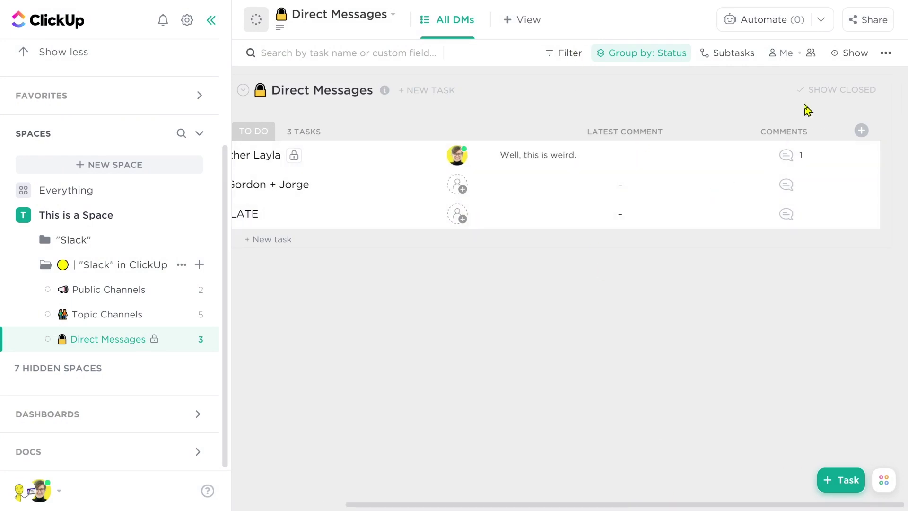
drag(739, 132, 644, 150)
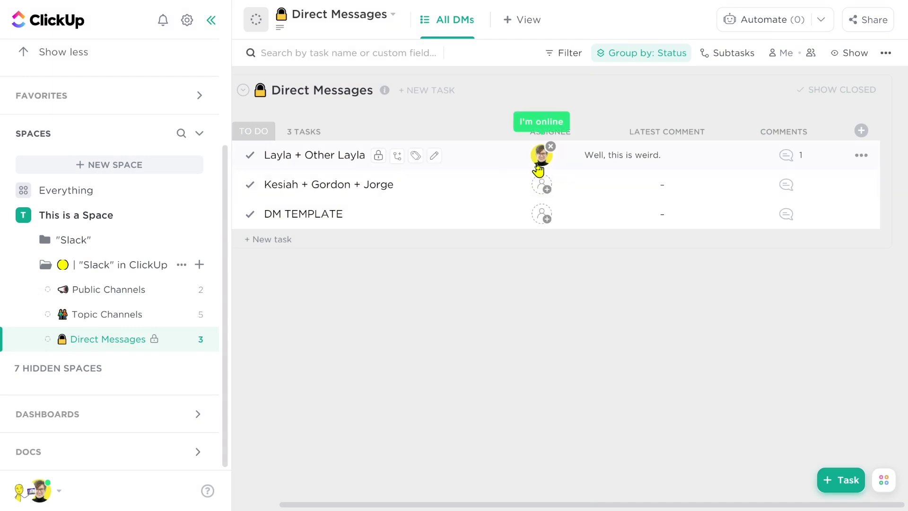
Step: Check the assignee choices on the three-person DM and DM TEMPLATE tasks without changing them
click(541, 185)
click(520, 236)
click(541, 217)
click(442, 297)
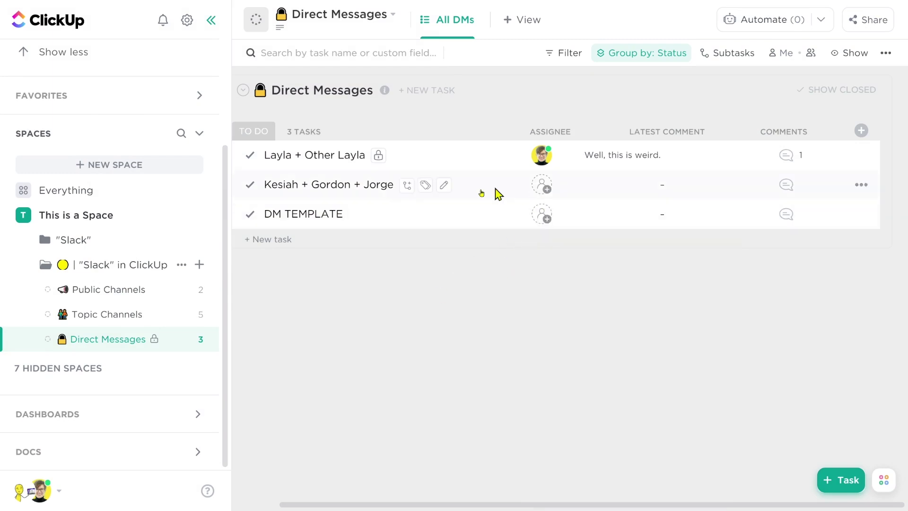
Step: Make the Direct Messages list public to its folder through Sharing & Permissions
click(197, 339)
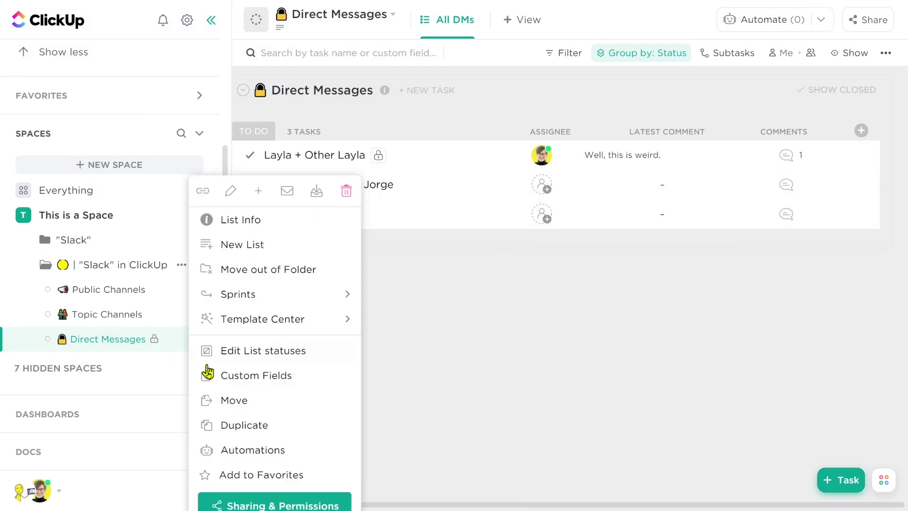
click(285, 505)
click(304, 146)
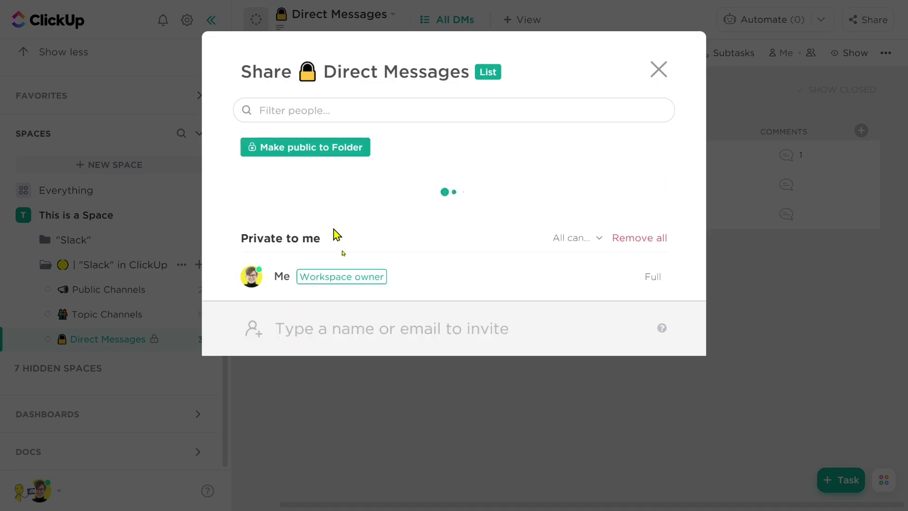
click(512, 428)
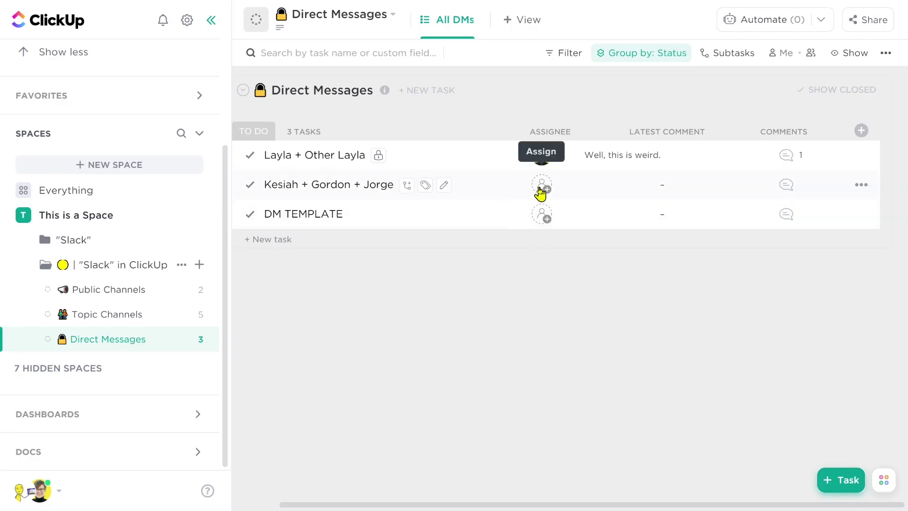
Step: Remove the assignee from the first DM task, then switch to the Topic Channels list
click(541, 191)
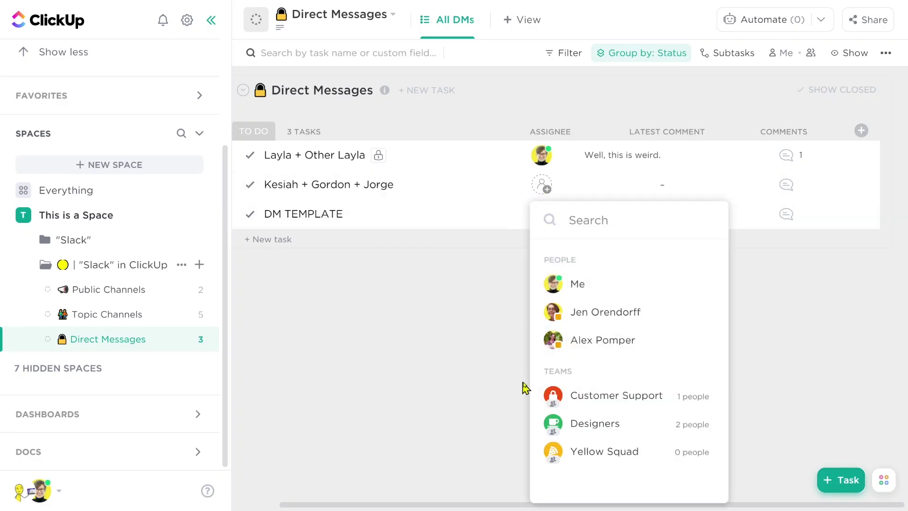
click(376, 287)
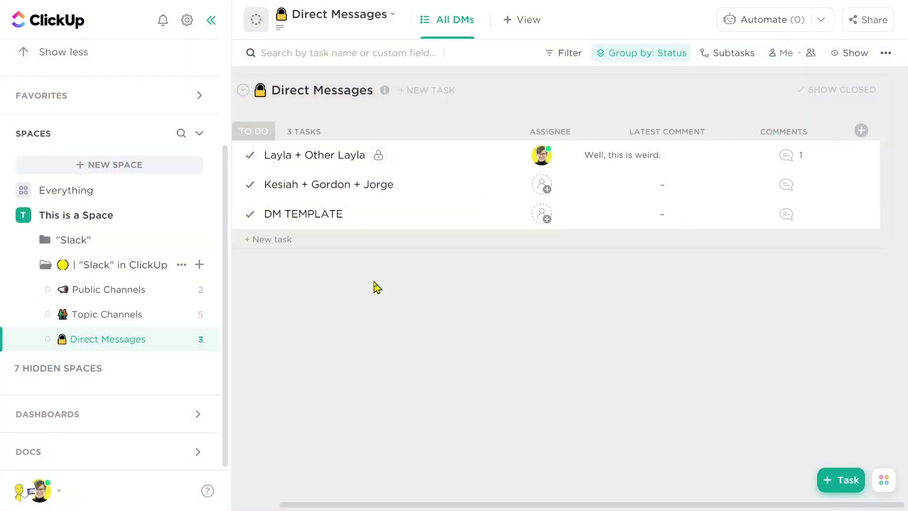
click(546, 151)
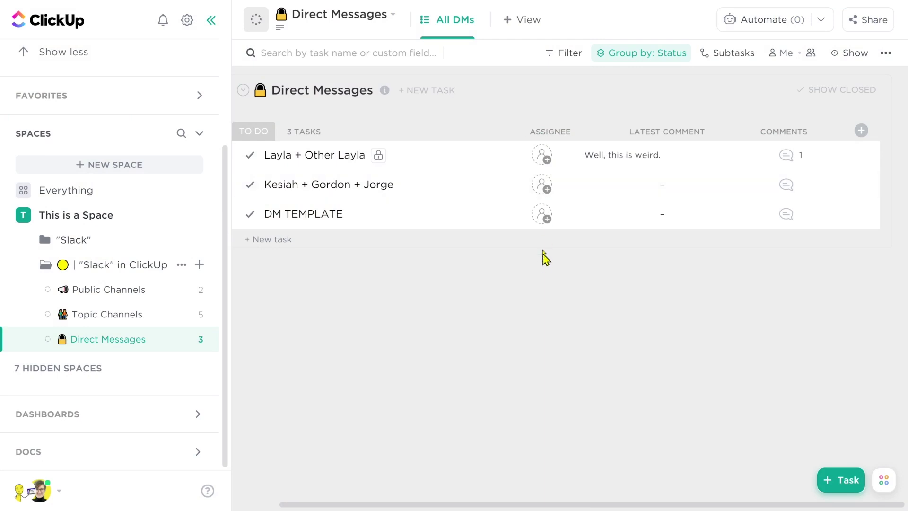
click(174, 314)
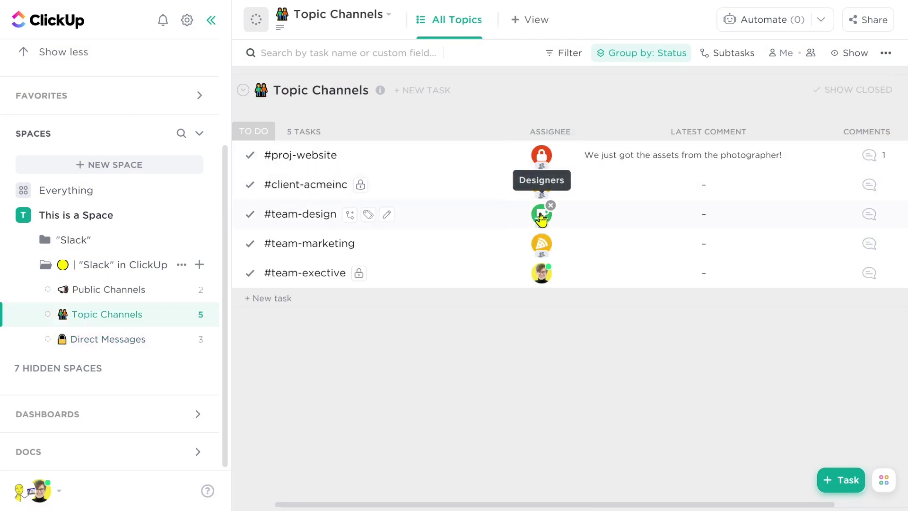
Step: Hide the Assignee column in Topic Channels and review the available columns
click(547, 132)
click(549, 336)
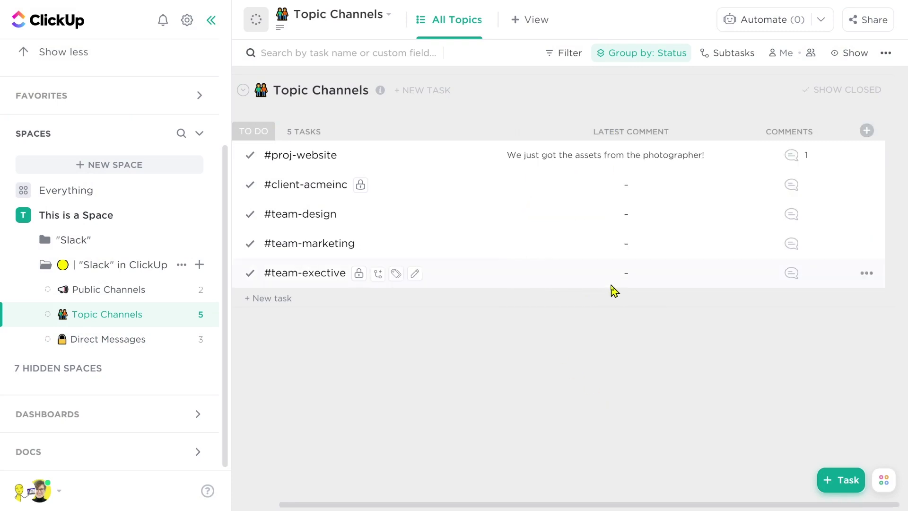
click(867, 131)
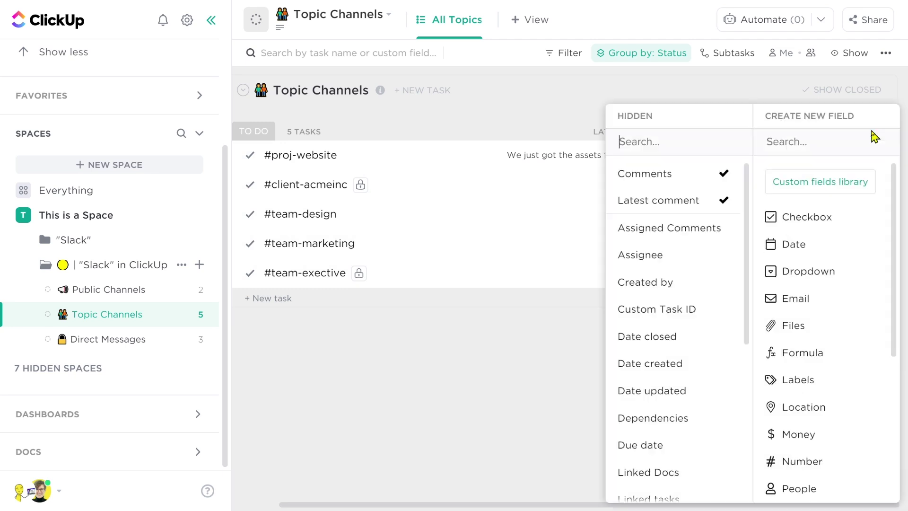
click(646, 203)
drag(750, 205, 768, 312)
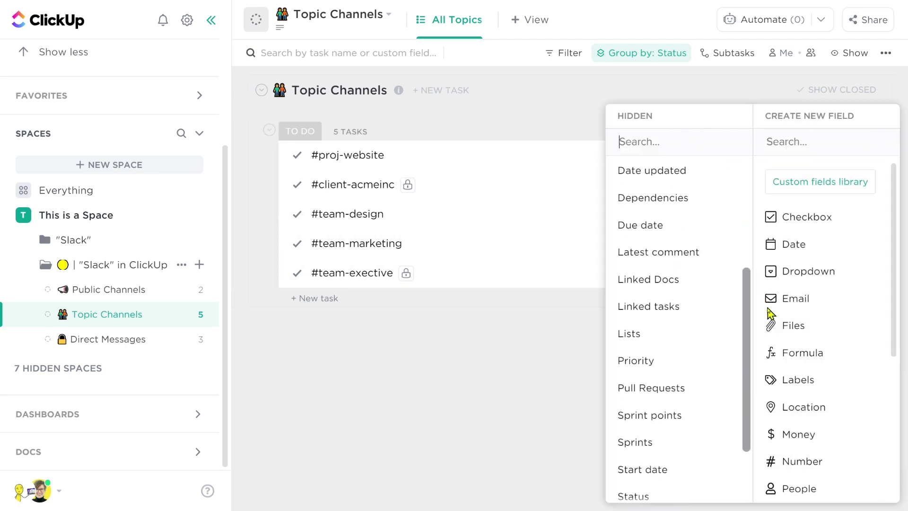
click(587, 323)
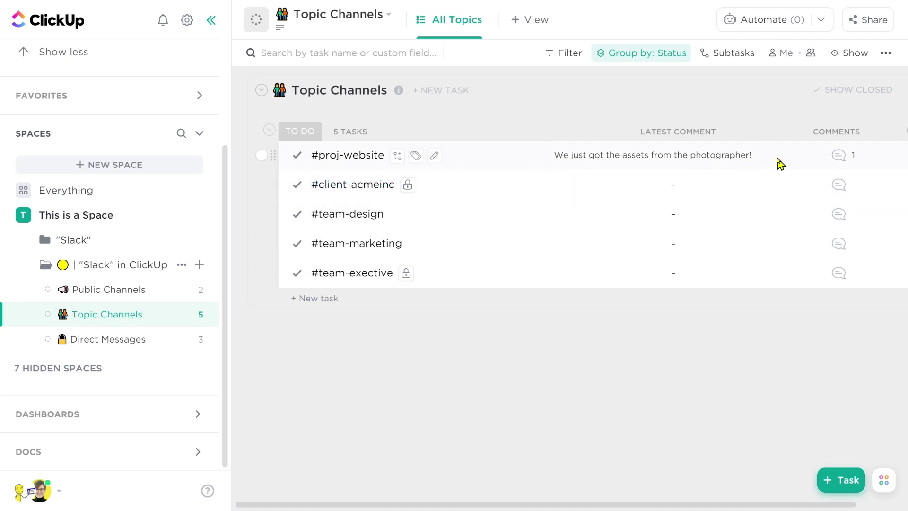
Step: Open the #proj-website task to see its details
click(365, 158)
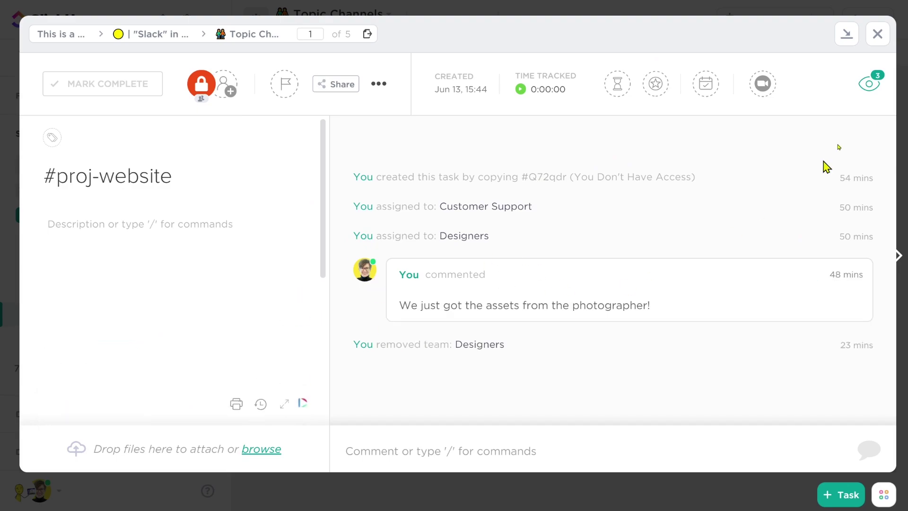
click(879, 34)
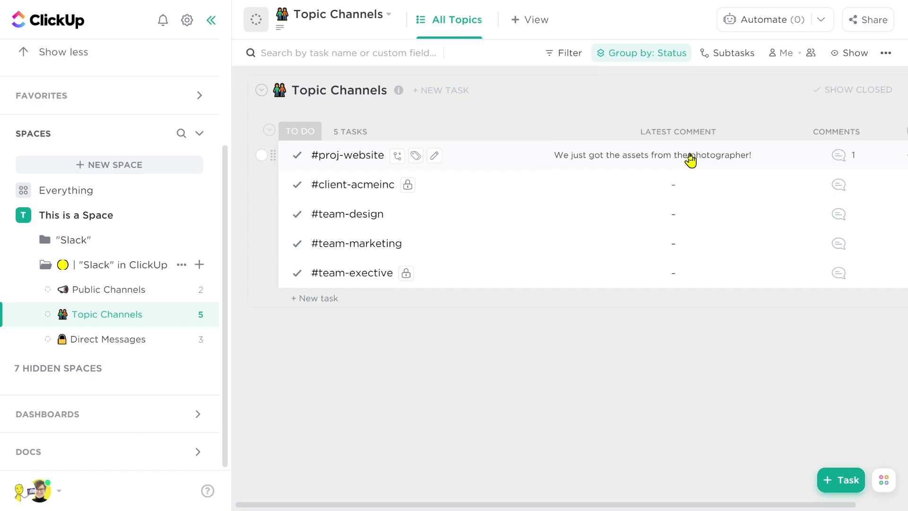
click(691, 159)
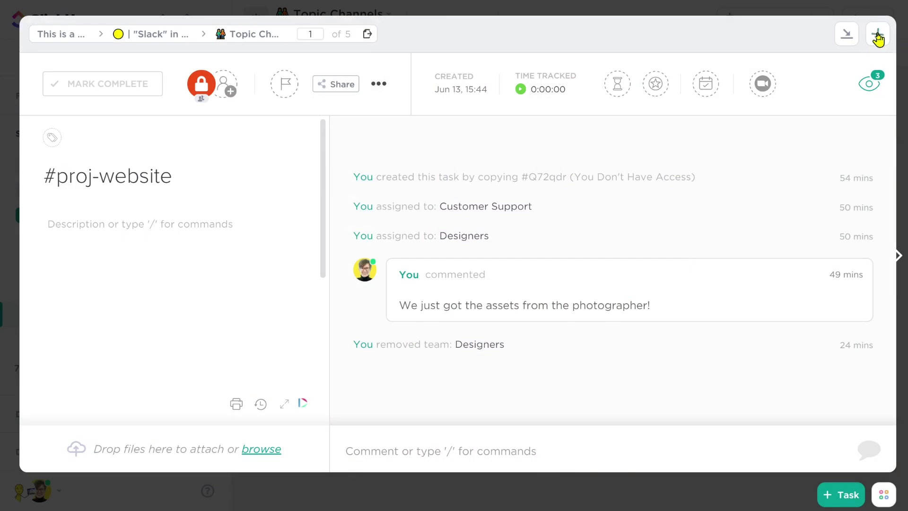
click(878, 36)
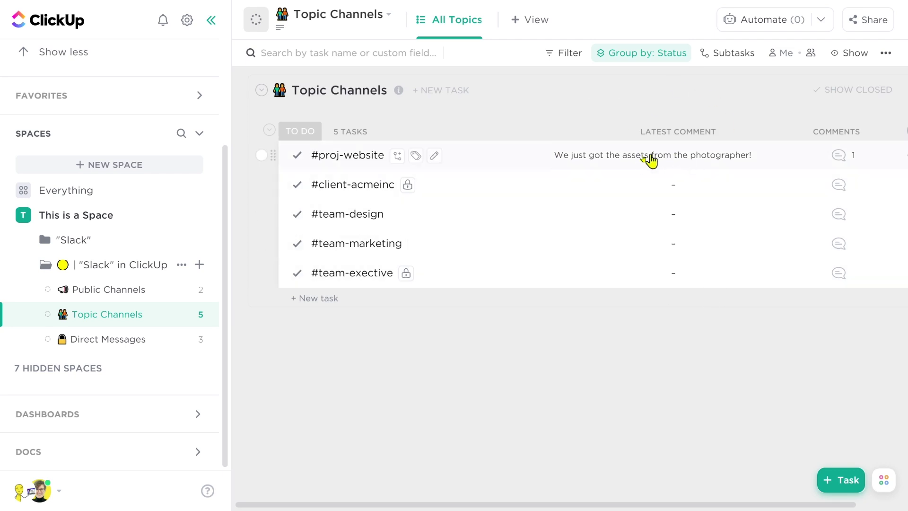
Step: View #proj-website's comments, then add a Date updated column to the Public Channels list
click(840, 156)
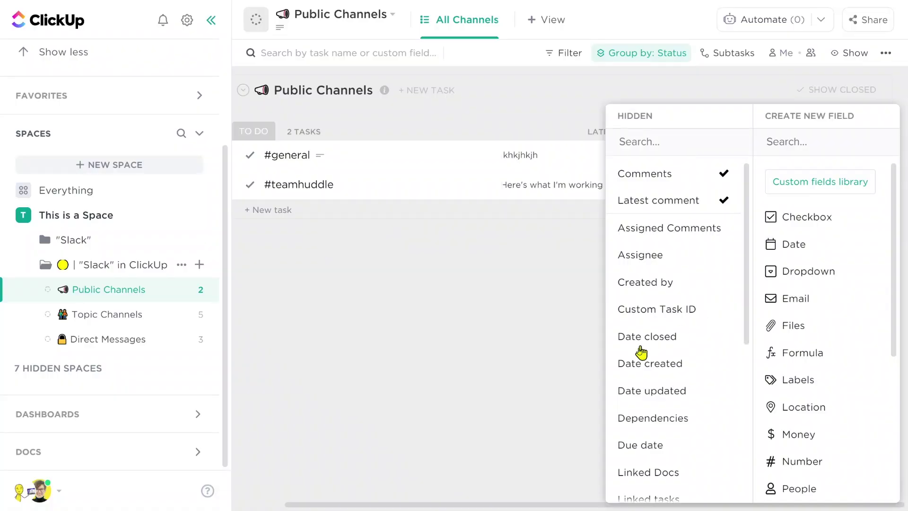
click(662, 399)
click(456, 311)
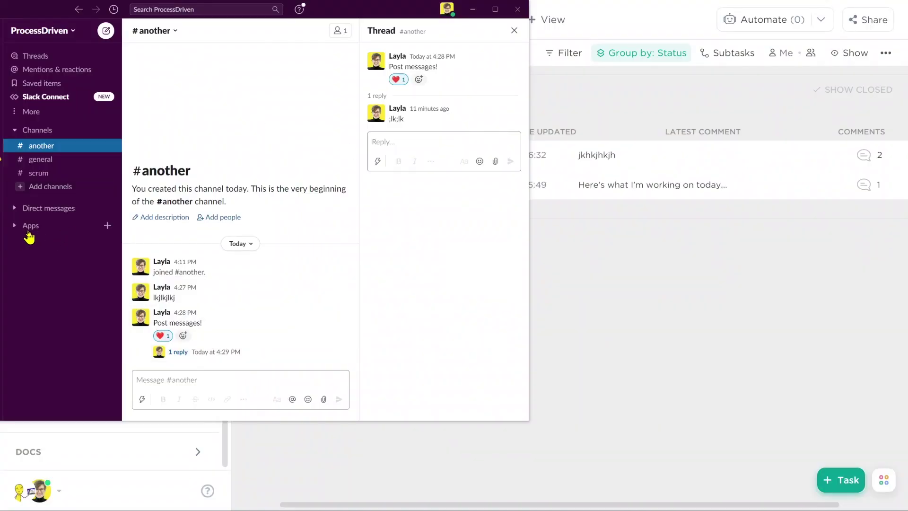
Step: Show Slack's installed apps (Google Drive, Message Them Later, Zoom), check the workspace menu, then close Slack
click(13, 226)
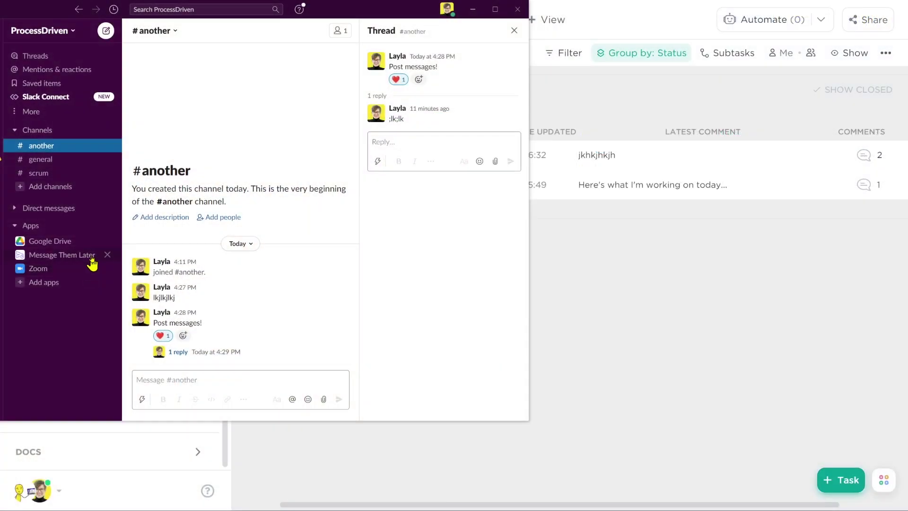
click(73, 38)
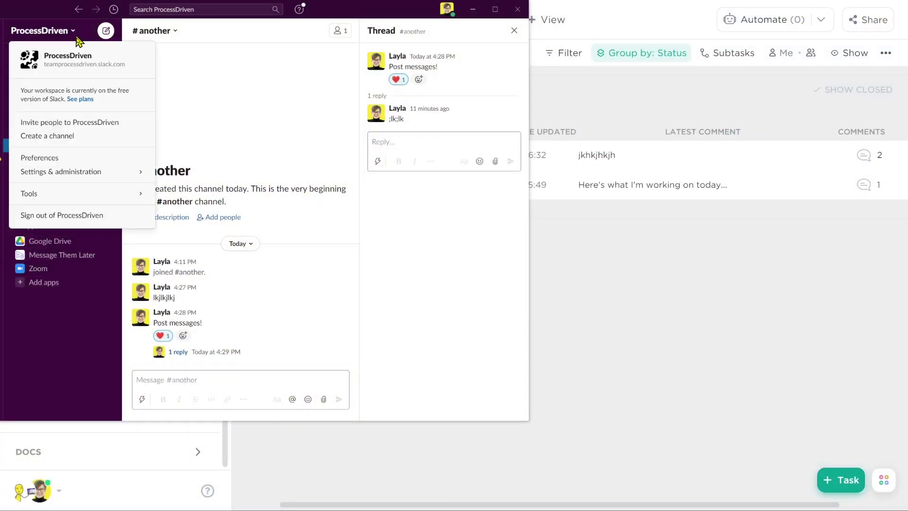
mouse_move(81, 174)
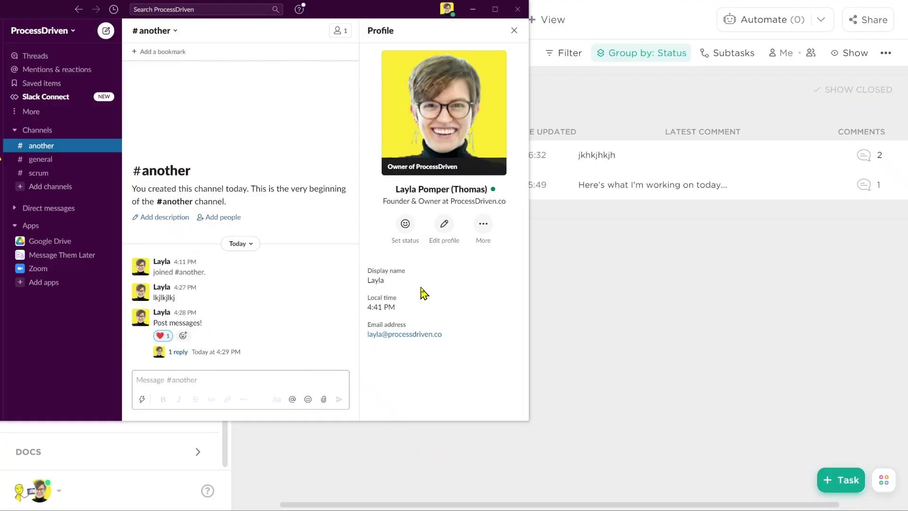
click(675, 322)
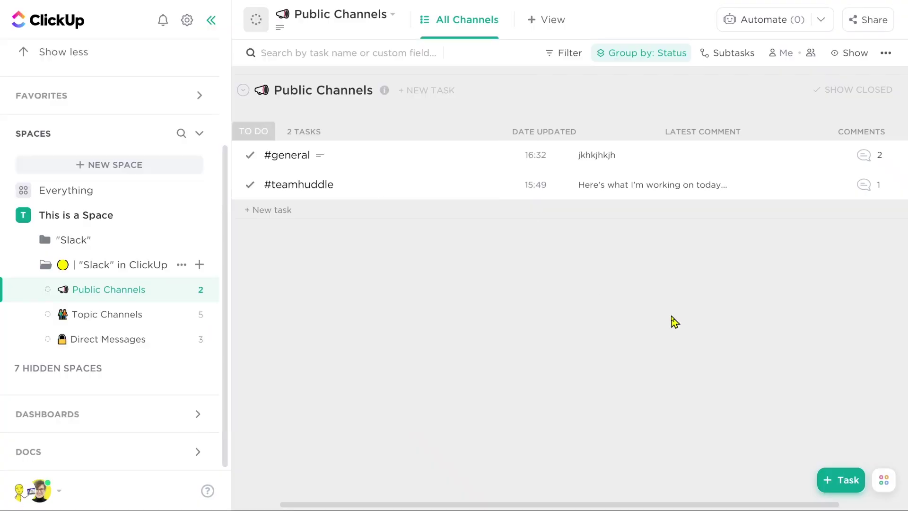
Step: Open the #general task and view your own profile's Activity overview
click(623, 163)
click(363, 215)
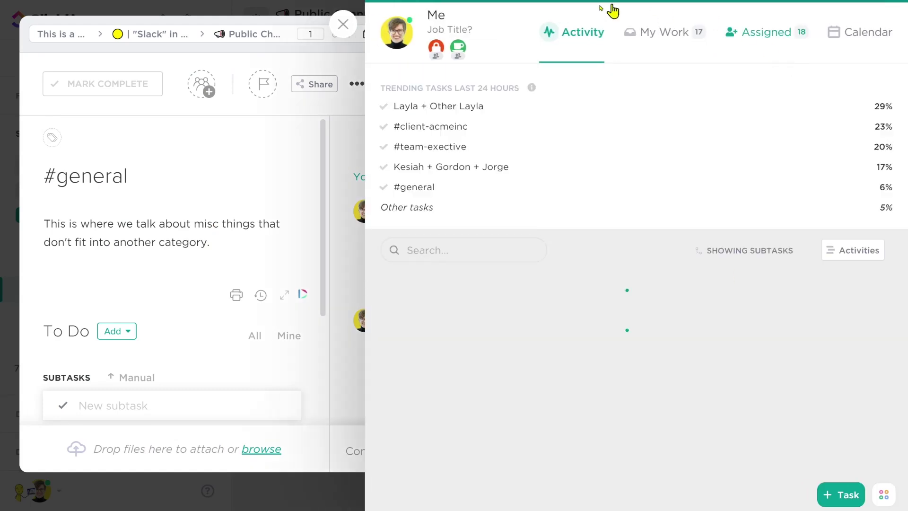